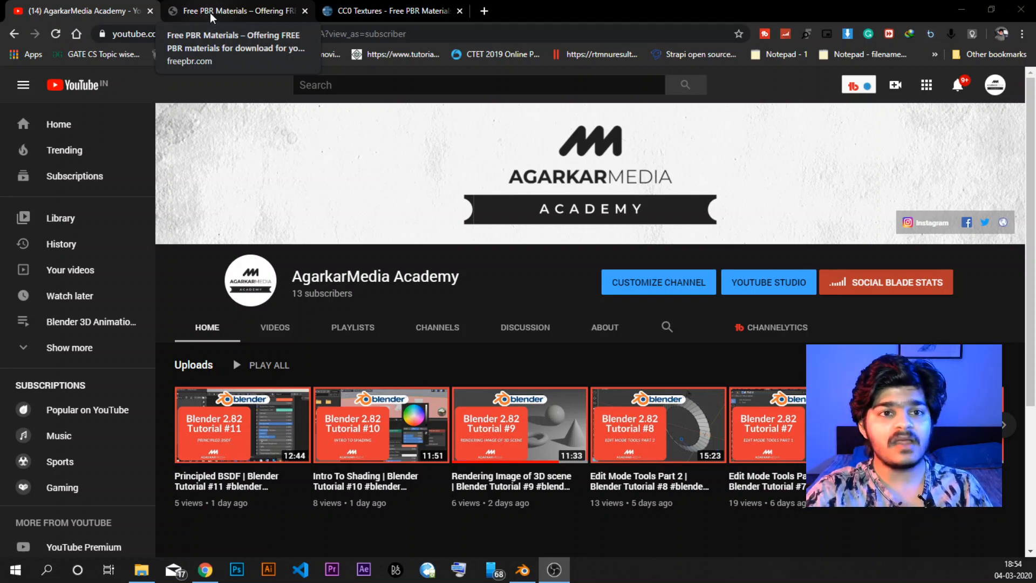
Step: Browse the home page and material categories of the Free PBR Materials site
click(211, 11)
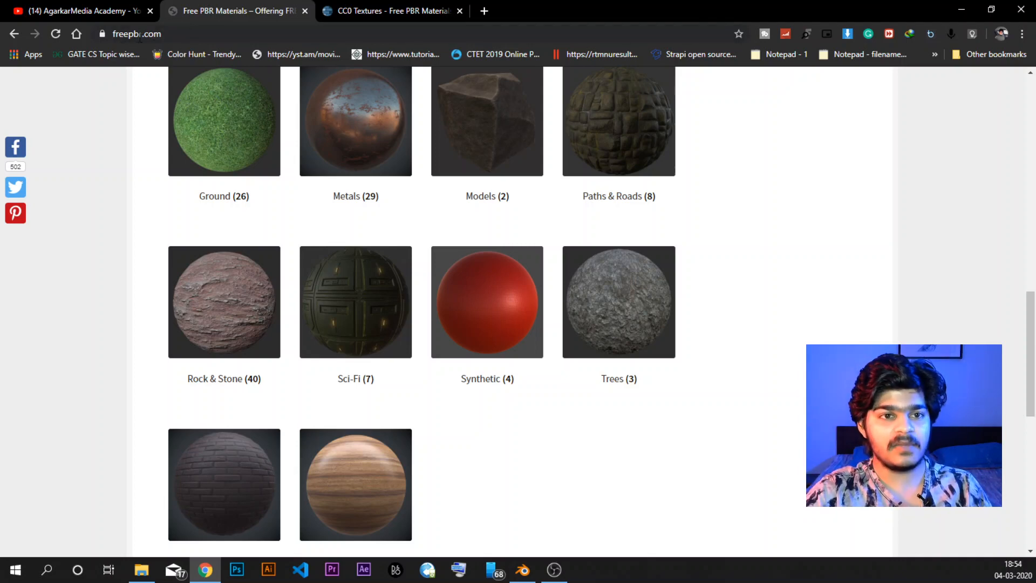
scroll(348, 254, up, 10)
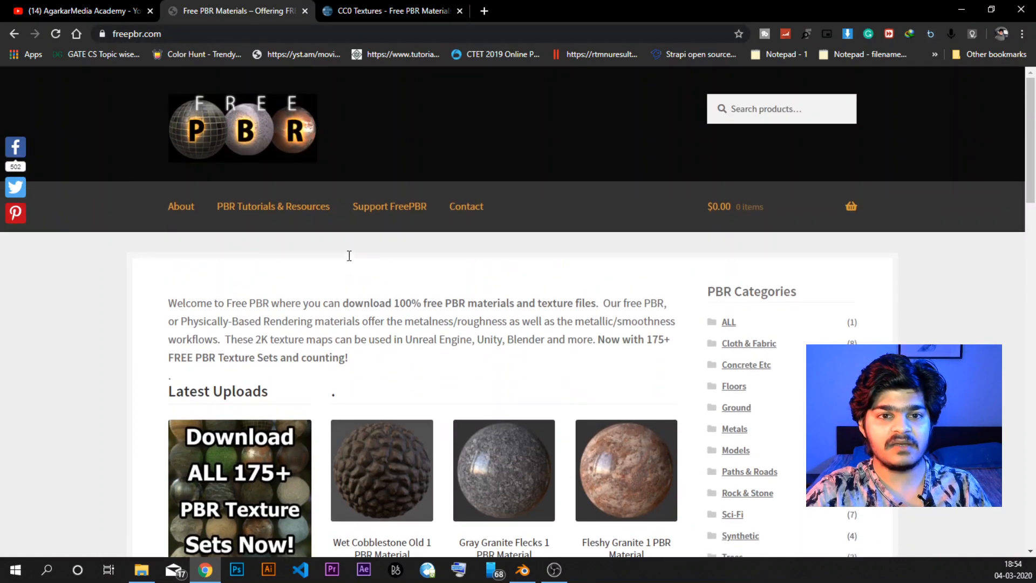
scroll(349, 256, down, 10)
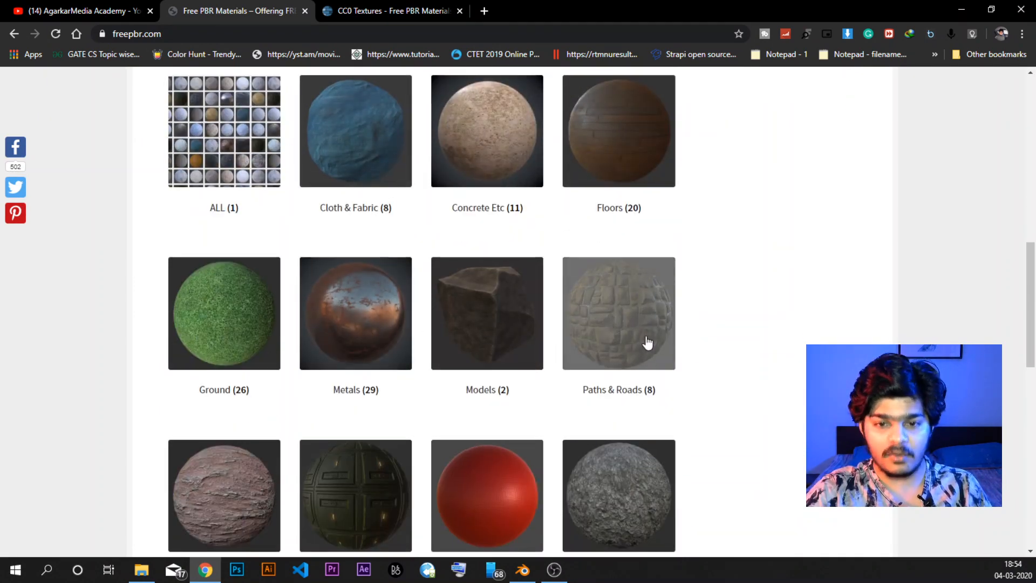
scroll(647, 343, down, 1)
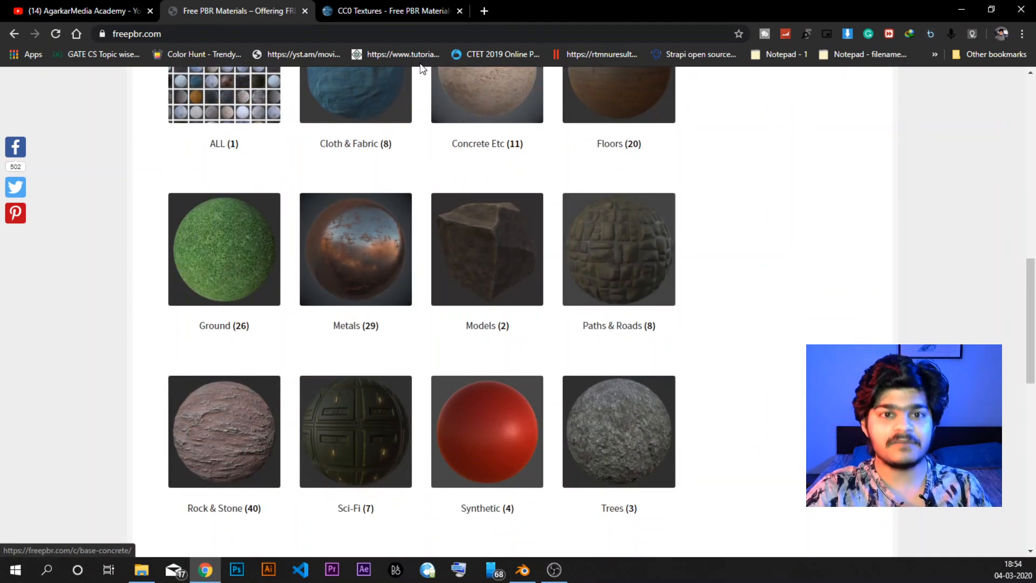
Step: Switch to the CC0 Textures site and look through its home page, including the latest releases, trending materials and featured textures
click(371, 11)
scroll(301, 214, up, 6)
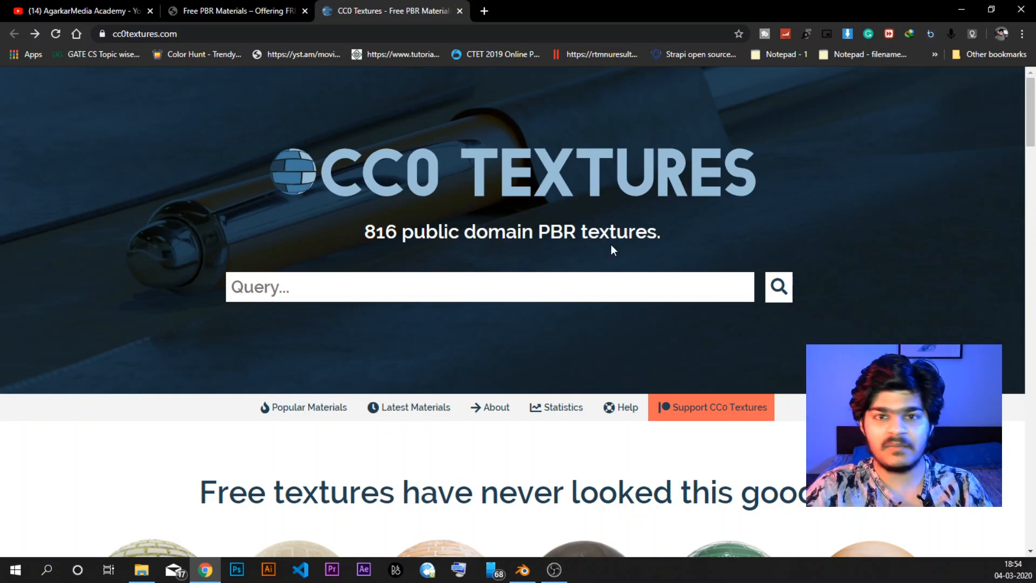
scroll(609, 245, down, 1)
scroll(573, 255, down, 11)
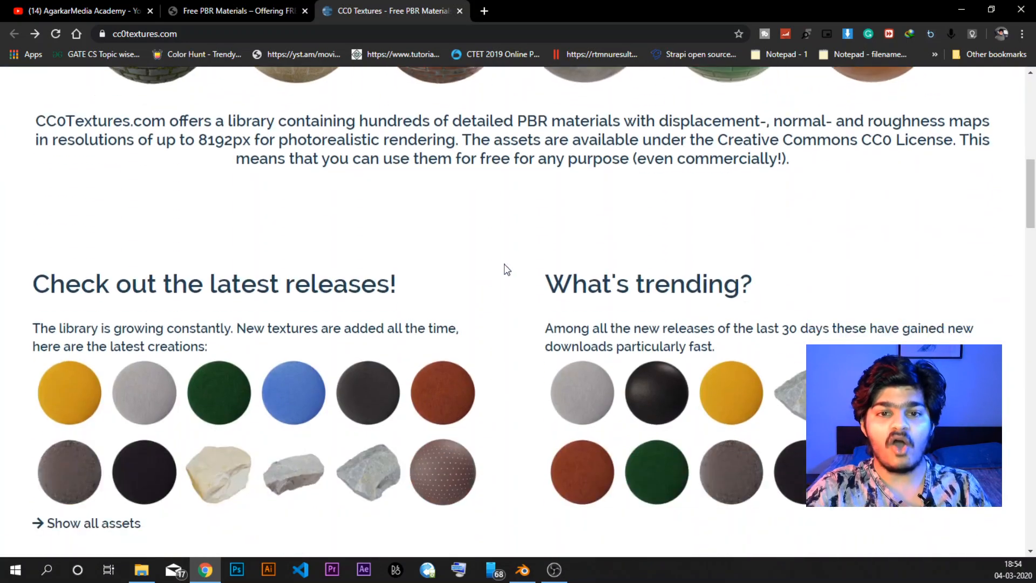
scroll(513, 302, down, 9)
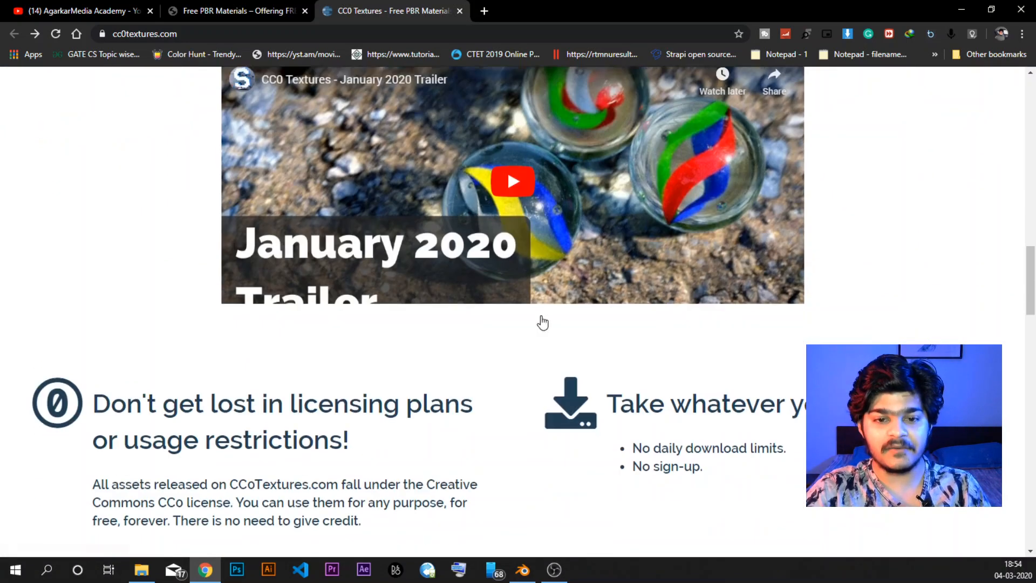
scroll(535, 323, up, 6)
scroll(530, 322, up, 12)
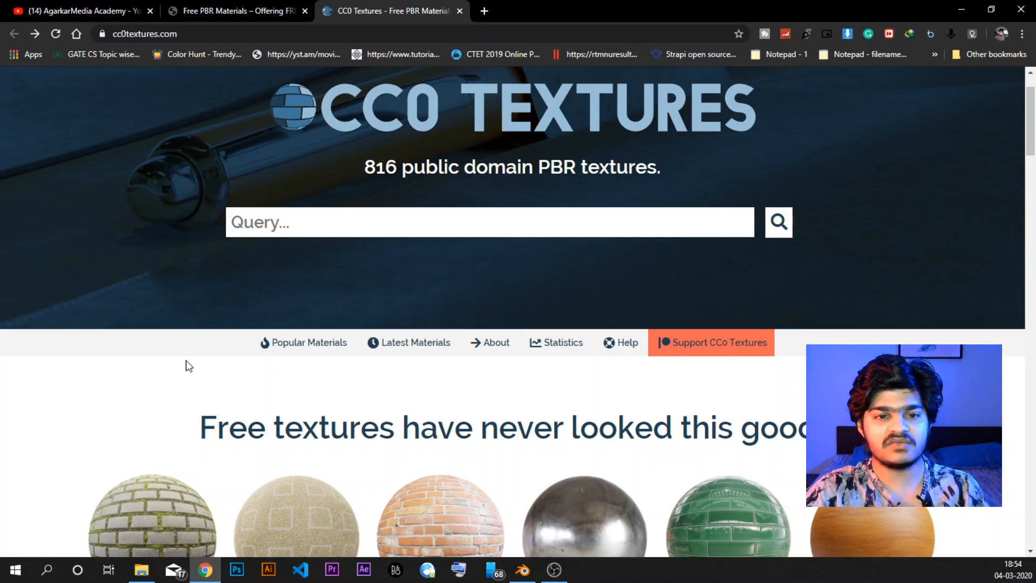
scroll(340, 385, down, 3)
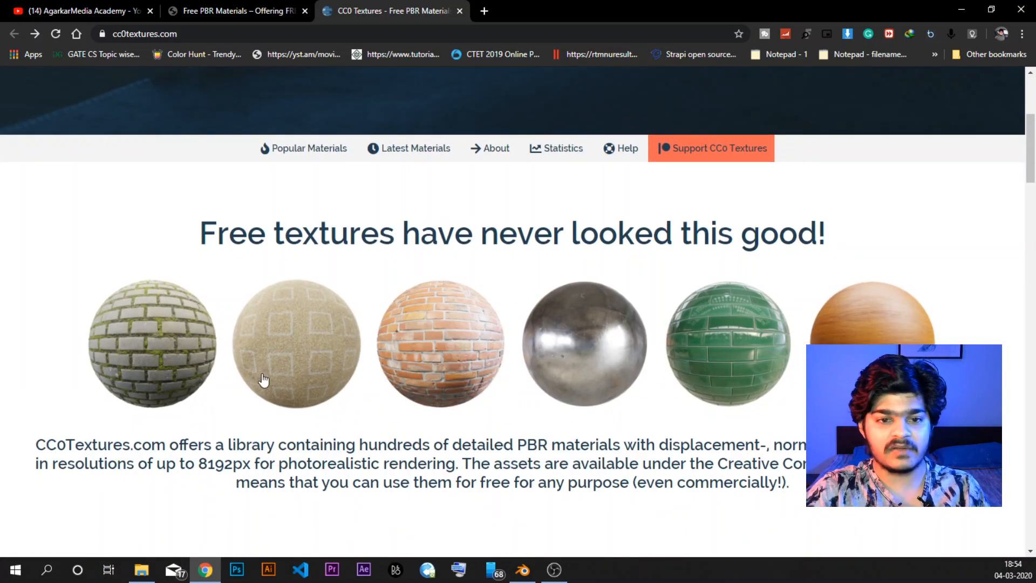
Step: Open the Paving Stones #36 material page and check which texture archive resolutions are offered
click(160, 328)
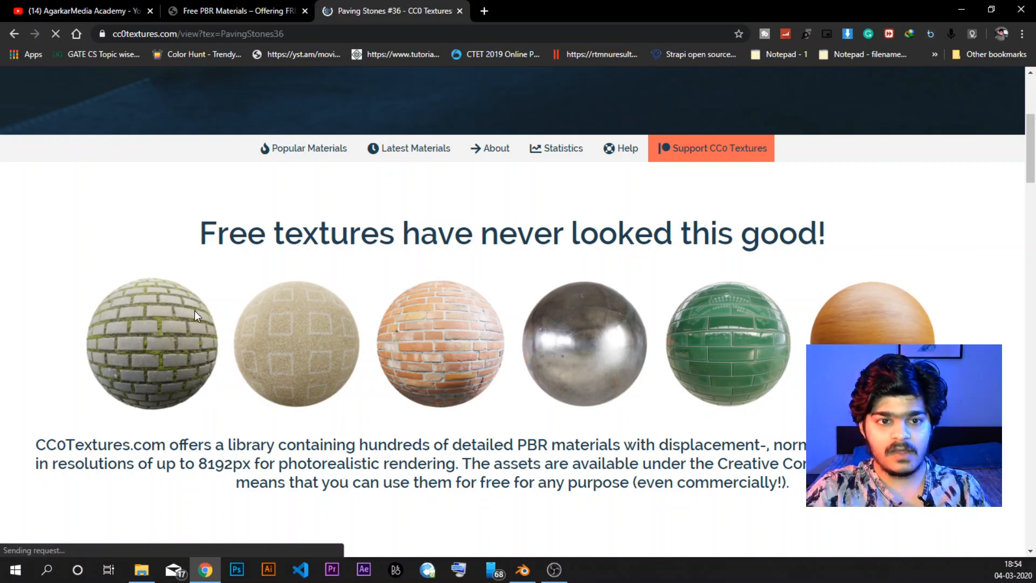
scroll(635, 348, down, 1)
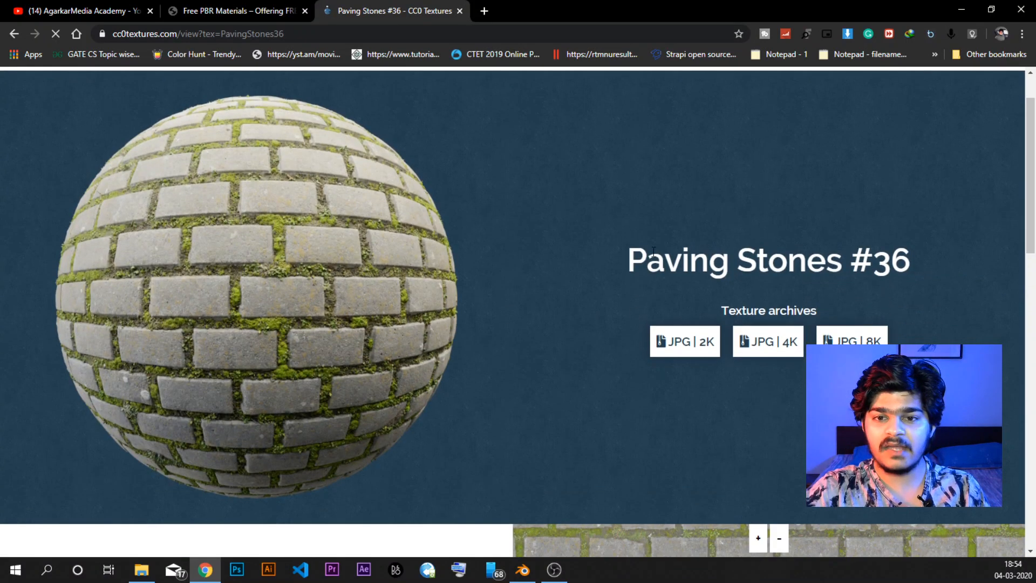
drag(628, 261, 916, 262)
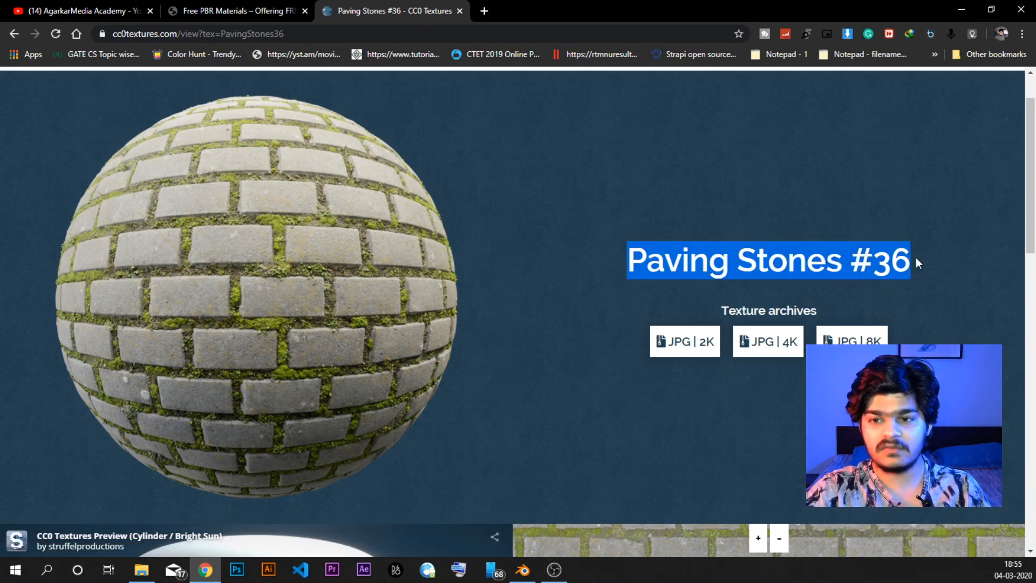
click(787, 207)
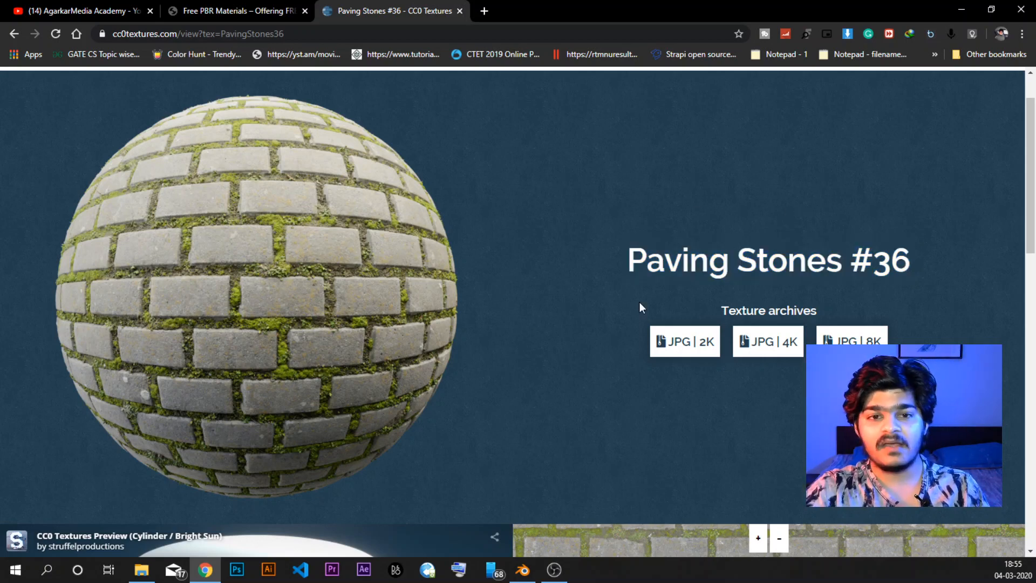
scroll(640, 302, down, 1)
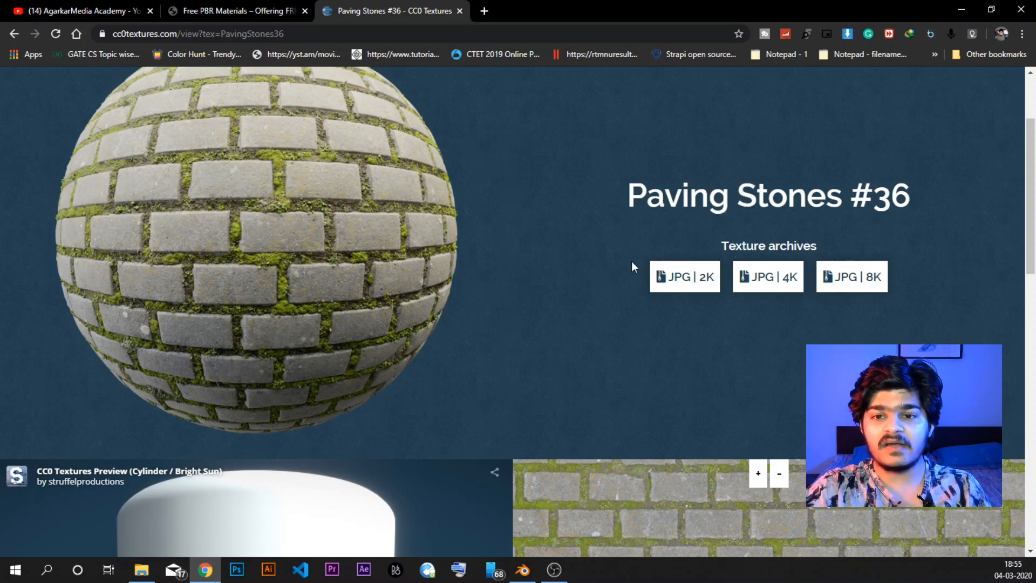
drag(618, 249, 910, 314)
click(743, 338)
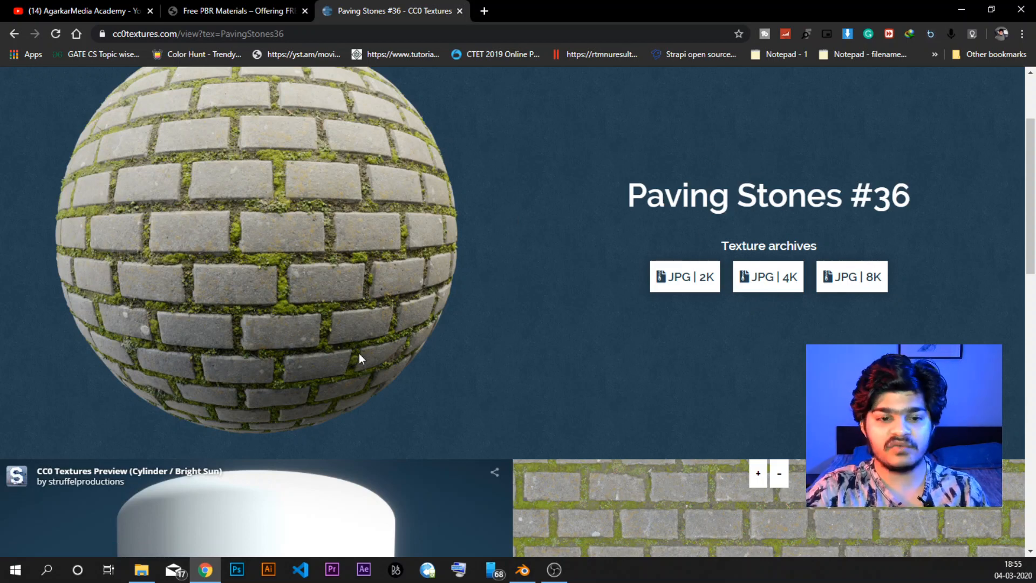
Step: Switch to the Textures folder in File Explorer and examine the PavingStones36 AO, color, displacement, normal and roughness image files
mouse_move(139, 575)
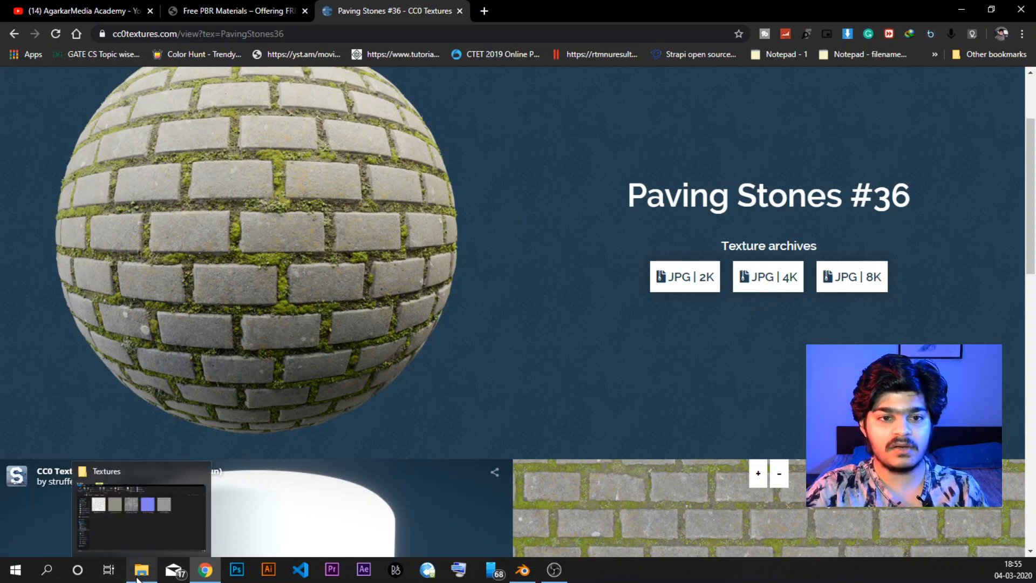
click(198, 542)
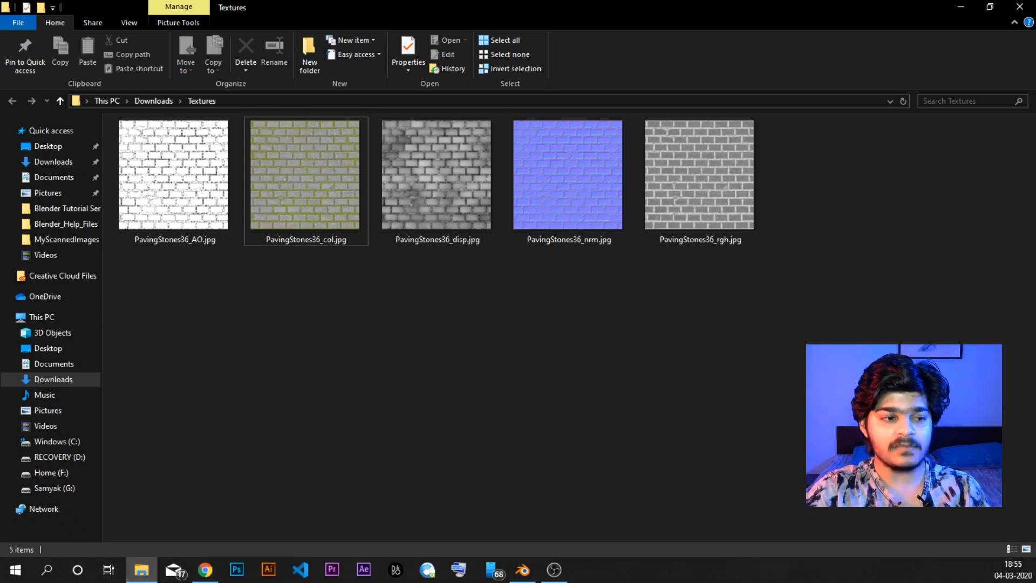
drag(892, 358, 230, 185)
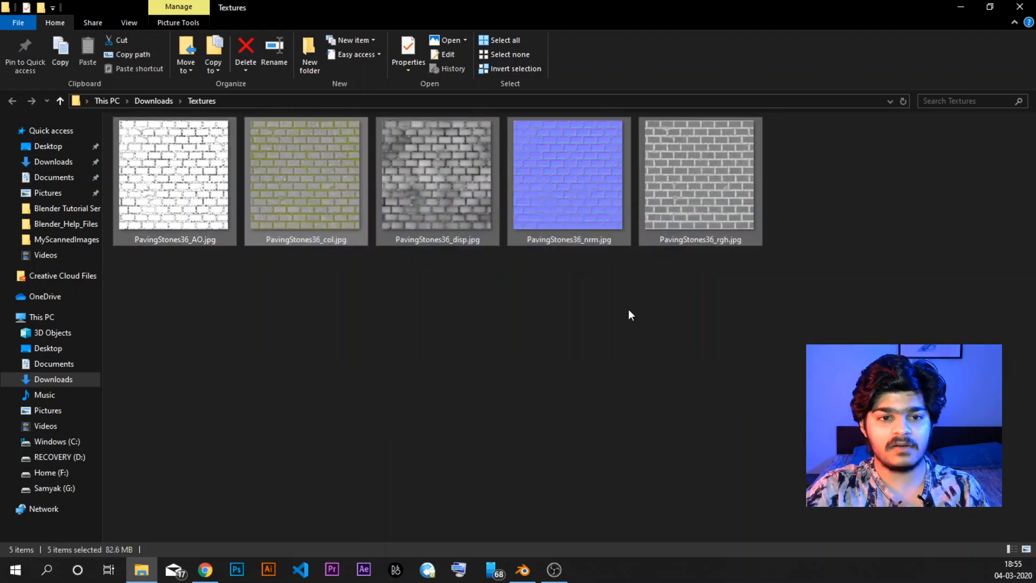
click(776, 303)
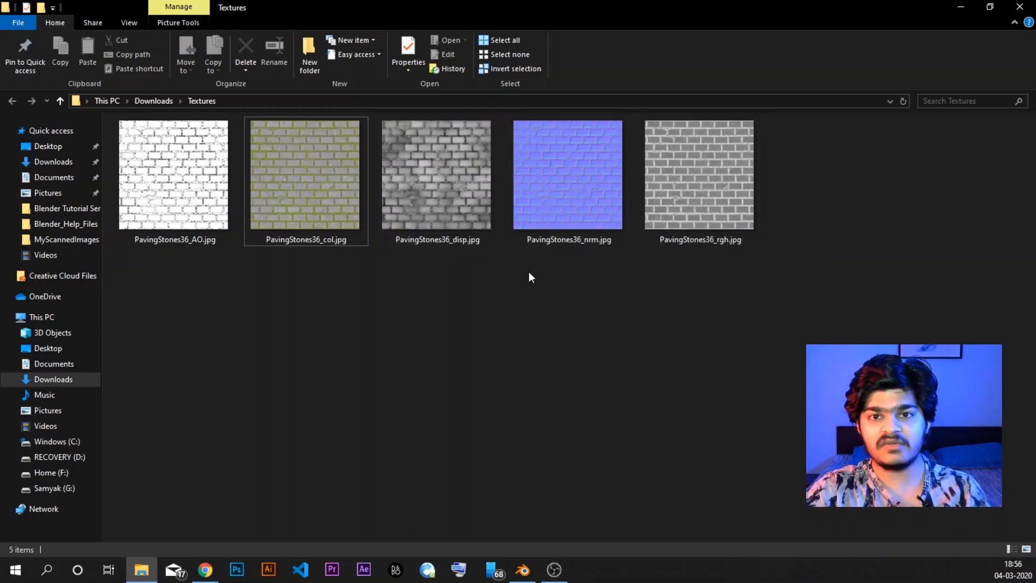
drag(850, 280, 410, 314)
click(417, 340)
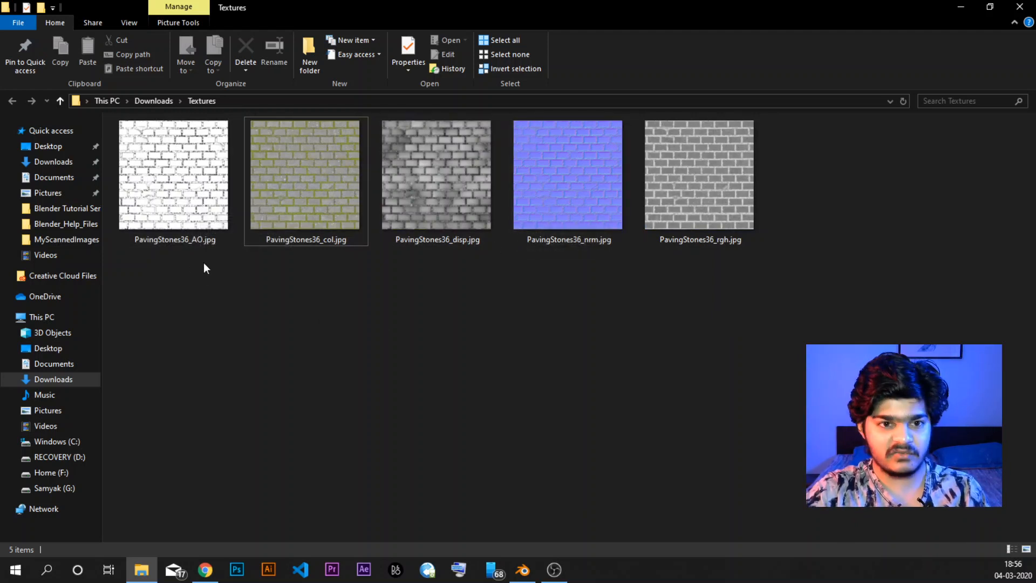
mouse_move(198, 245)
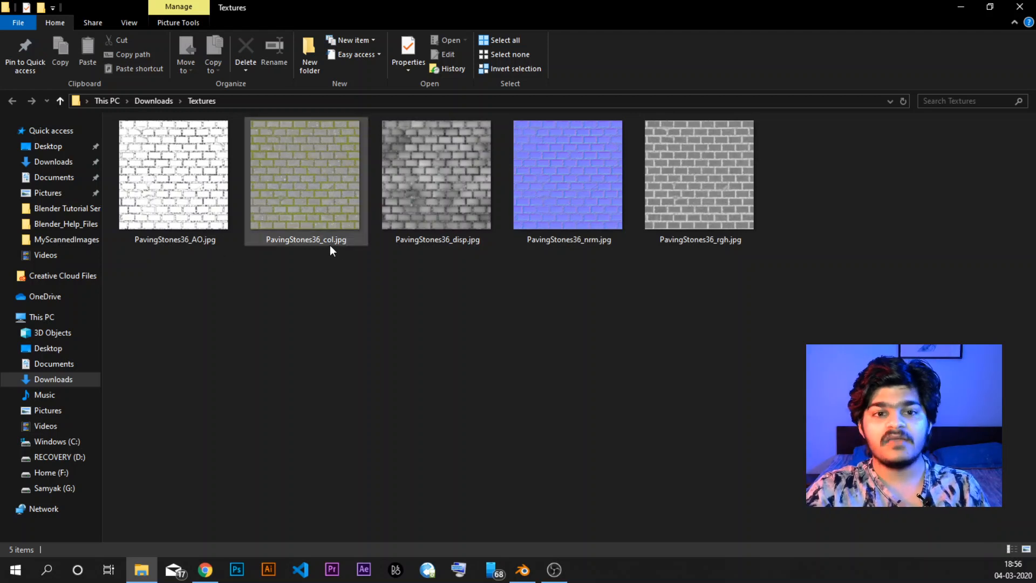
click(310, 193)
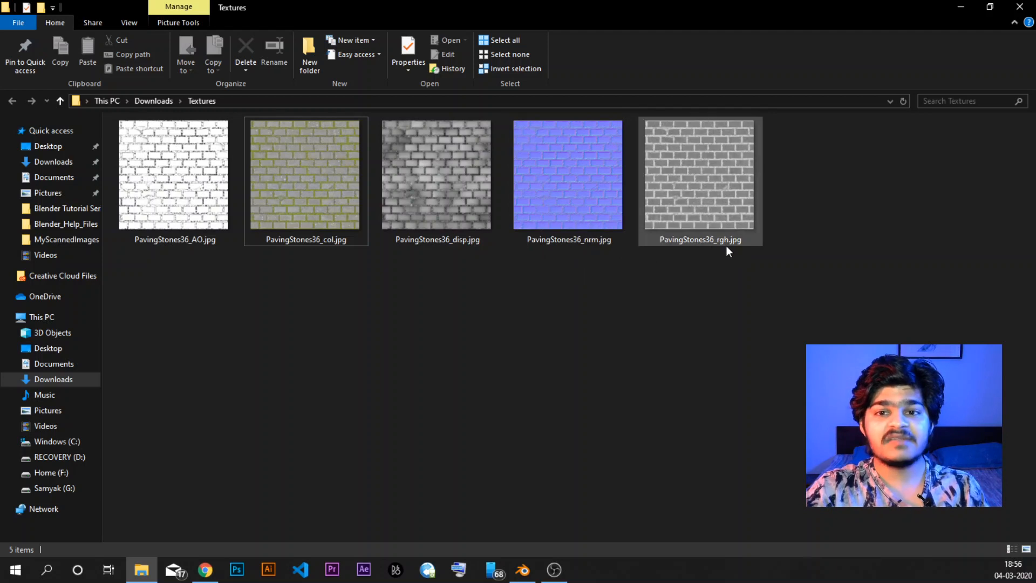
Step: Switch to Blender and examine the Principled BSDF's Base Color, Roughness and Normal inputs, checking the normal map in the File Explorer Textures folder
click(529, 571)
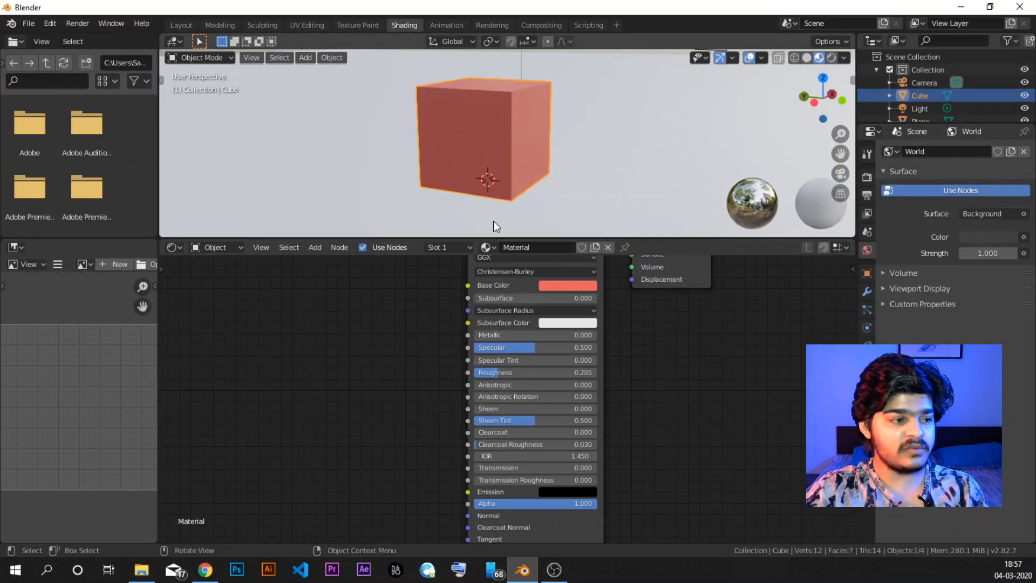
middle_drag(443, 297, 402, 363)
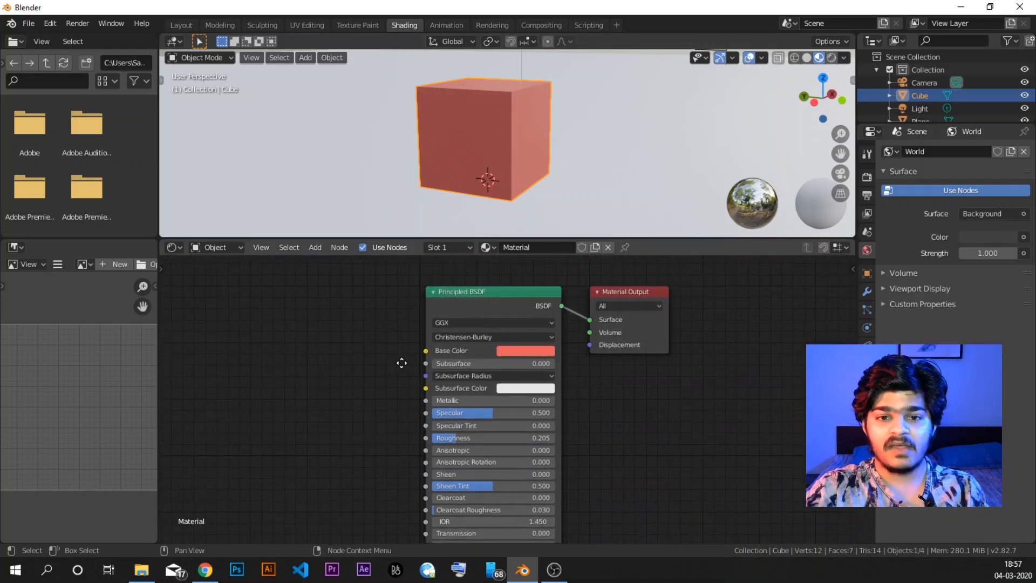
scroll(466, 288, up, 1)
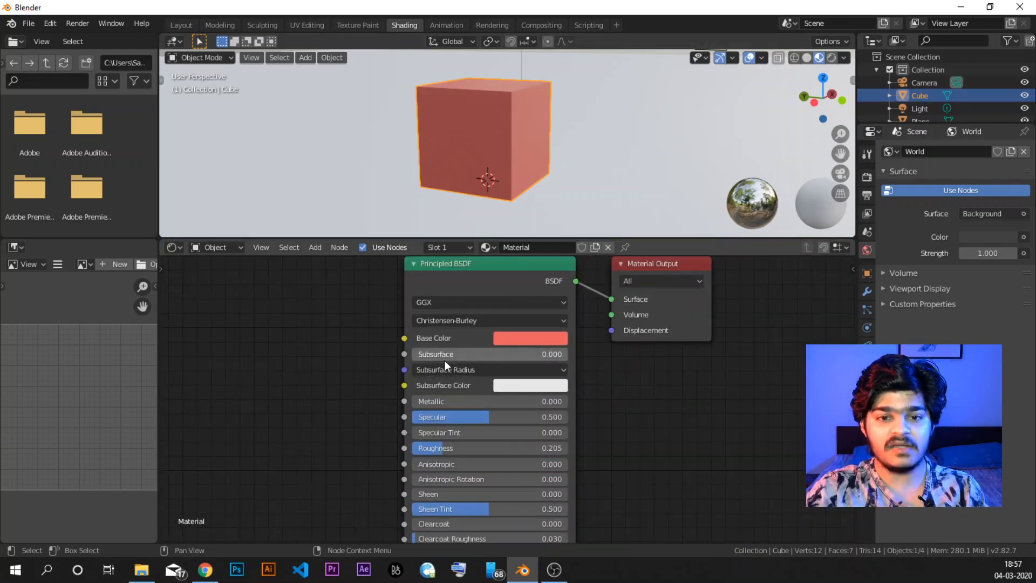
drag(405, 338, 293, 283)
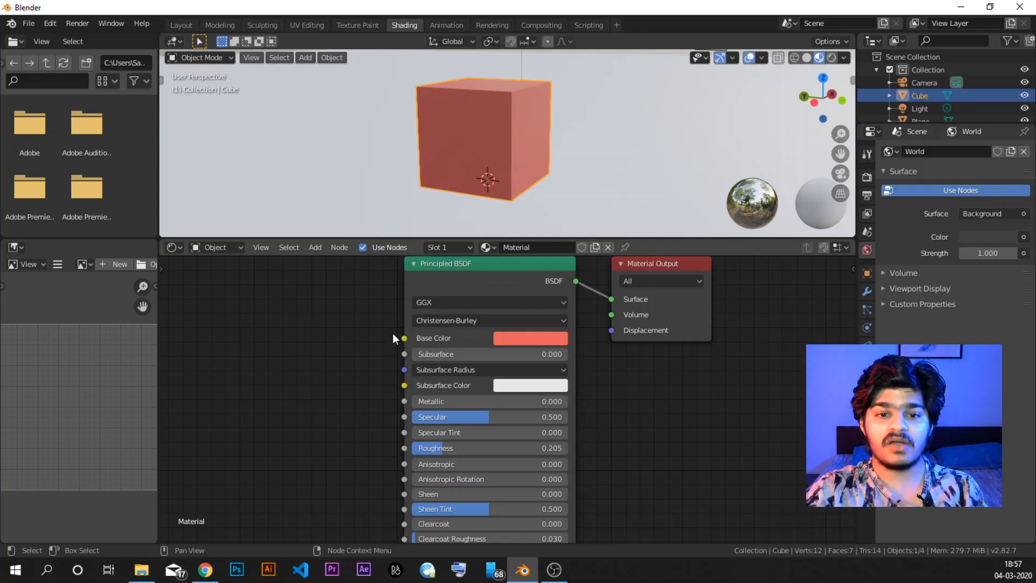
drag(405, 338, 281, 284)
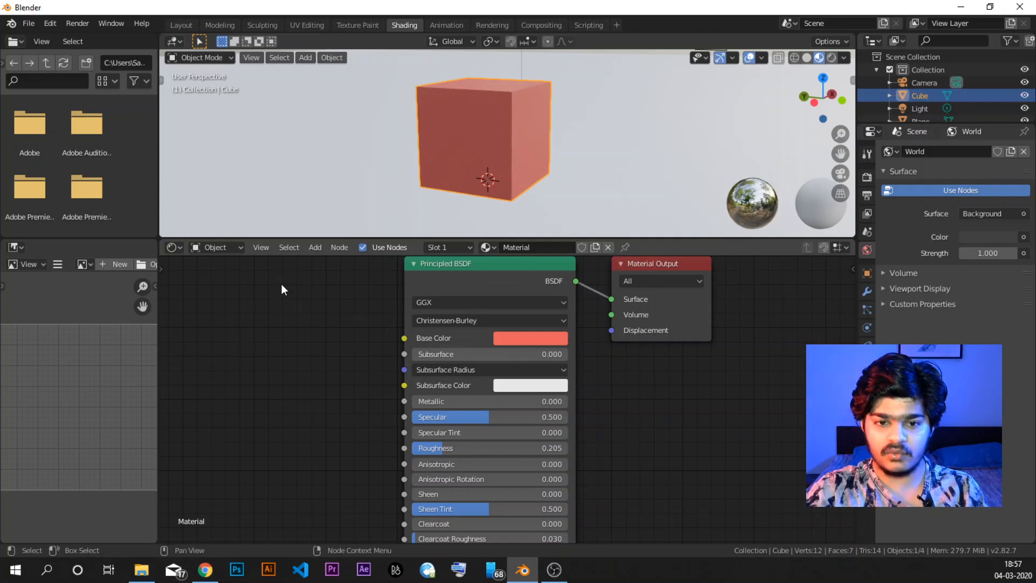
shift+scroll(326, 352, down, 4)
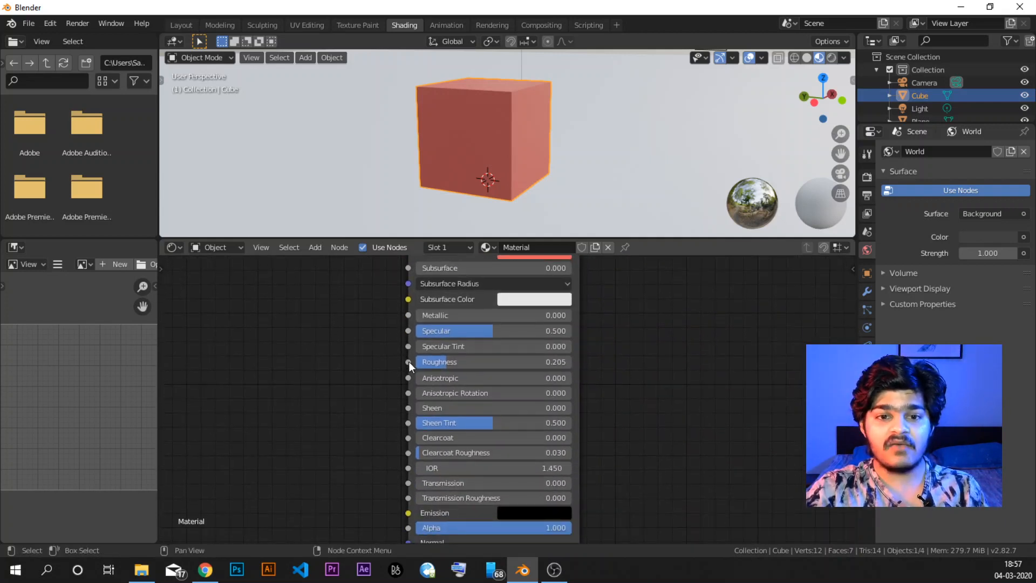
drag(408, 361, 295, 313)
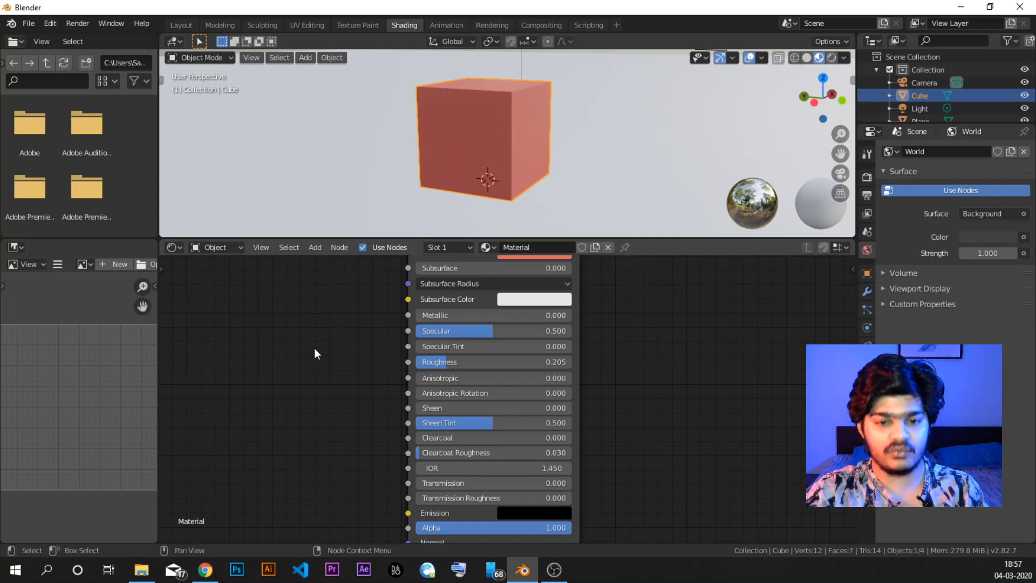
shift+scroll(344, 298, down, 4)
drag(426, 446, 316, 361)
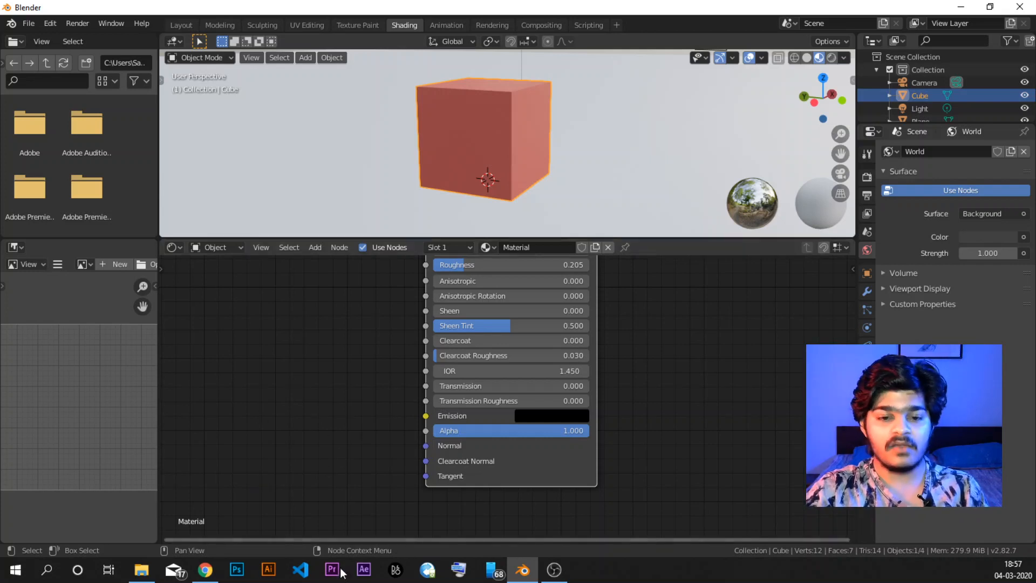
click(151, 570)
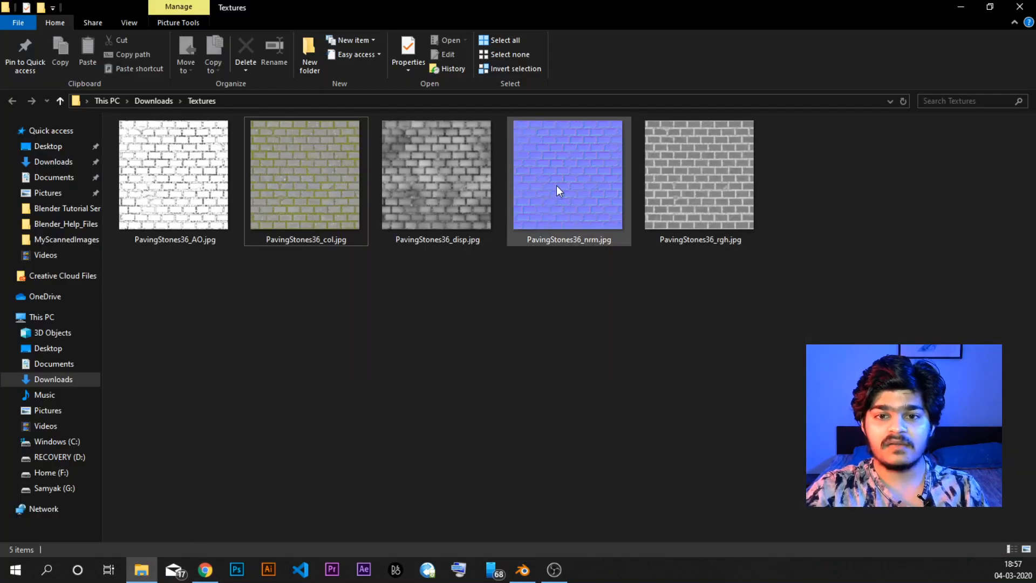
click(536, 519)
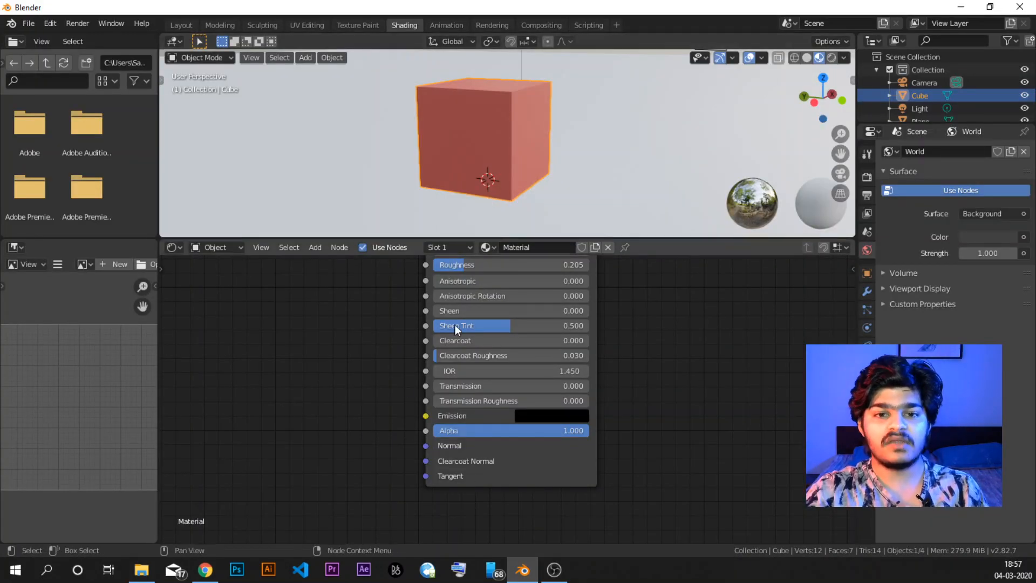
middle_drag(403, 313, 399, 515)
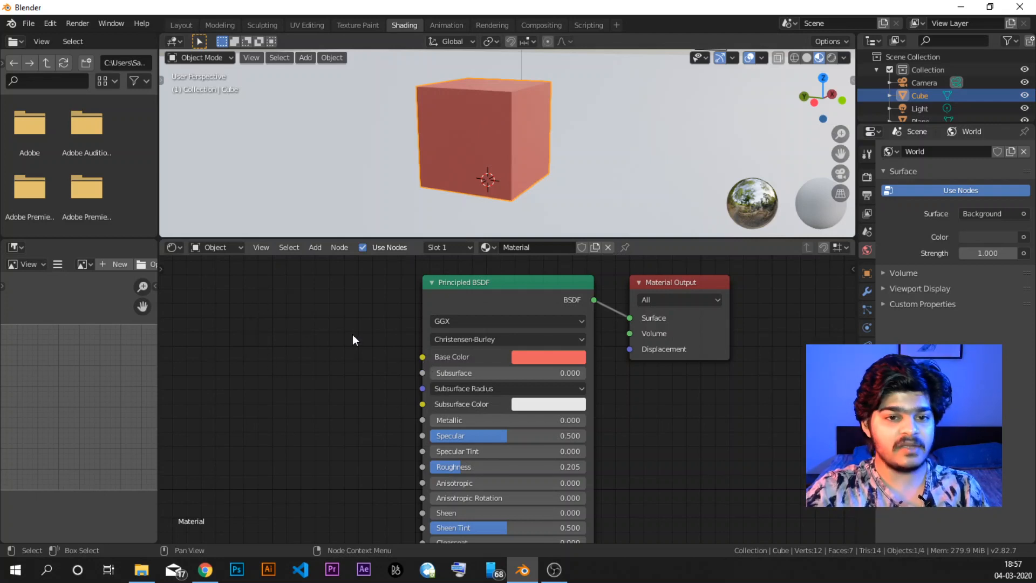
click(316, 250)
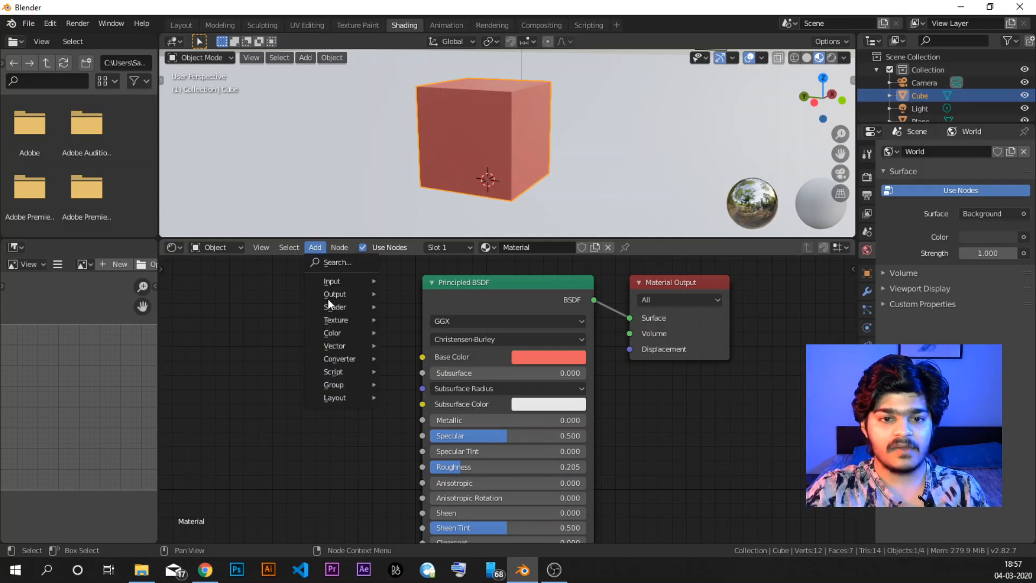
mouse_move(341, 320)
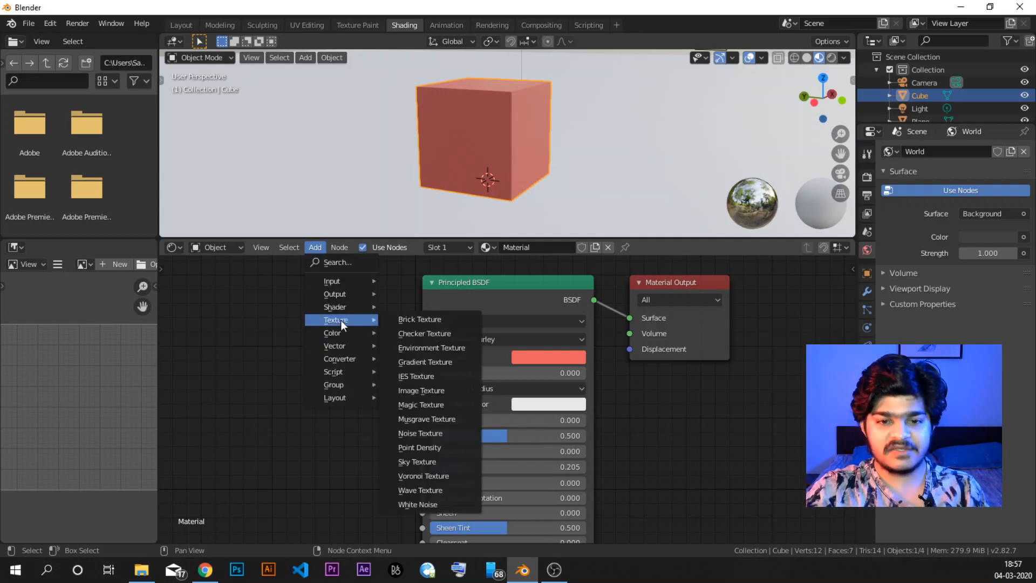
click(439, 388)
click(206, 307)
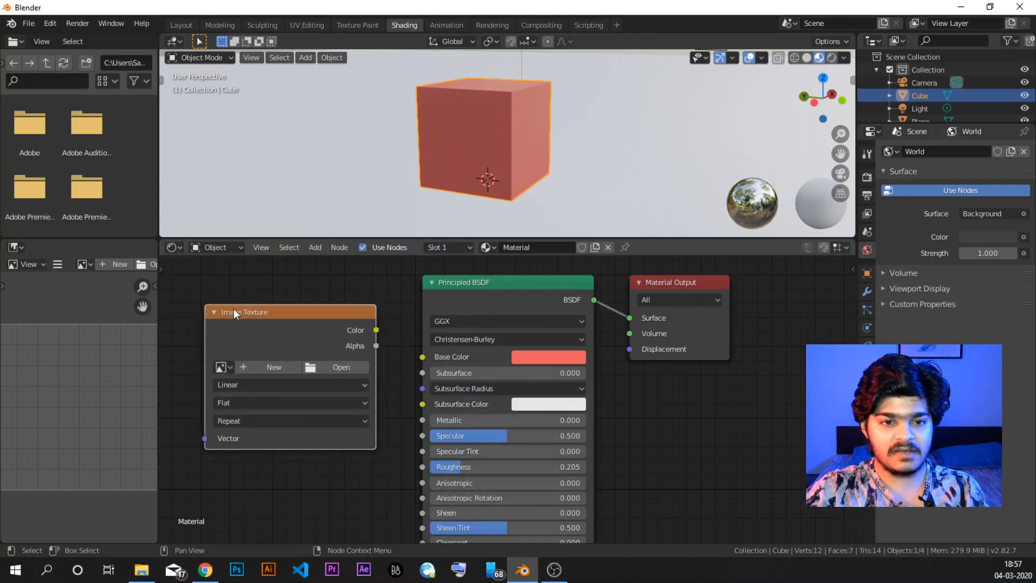
key(x)
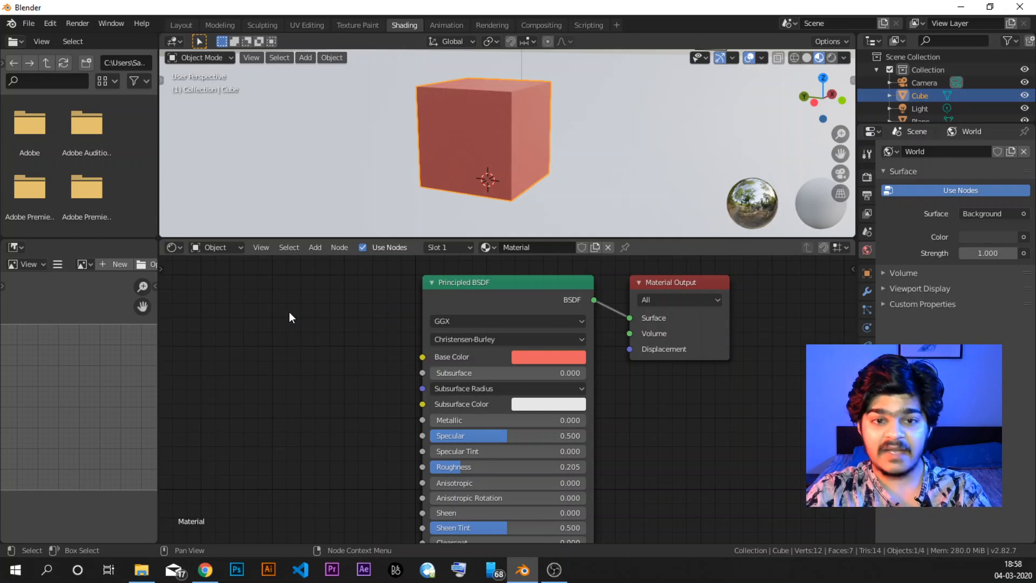
Step: Add an Image Texture node to the cube's material, in front of the Principled BSDF node
key(shift+a)
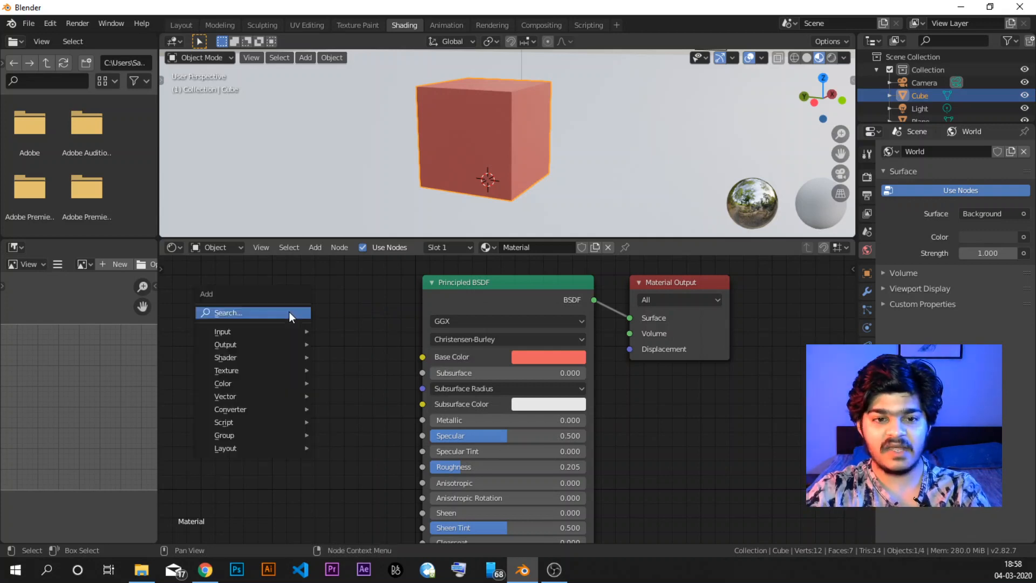
mouse_move(254, 371)
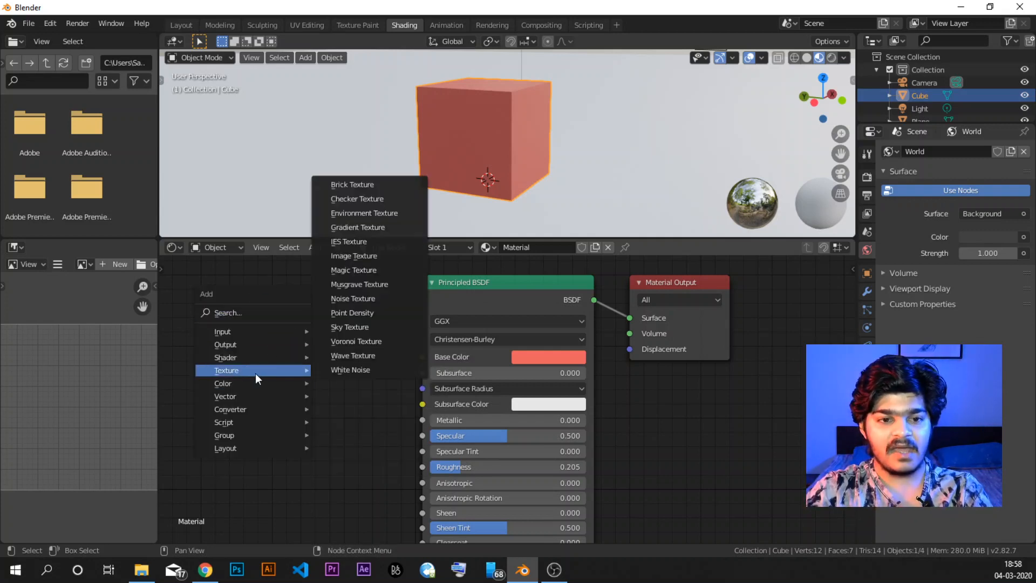
click(358, 255)
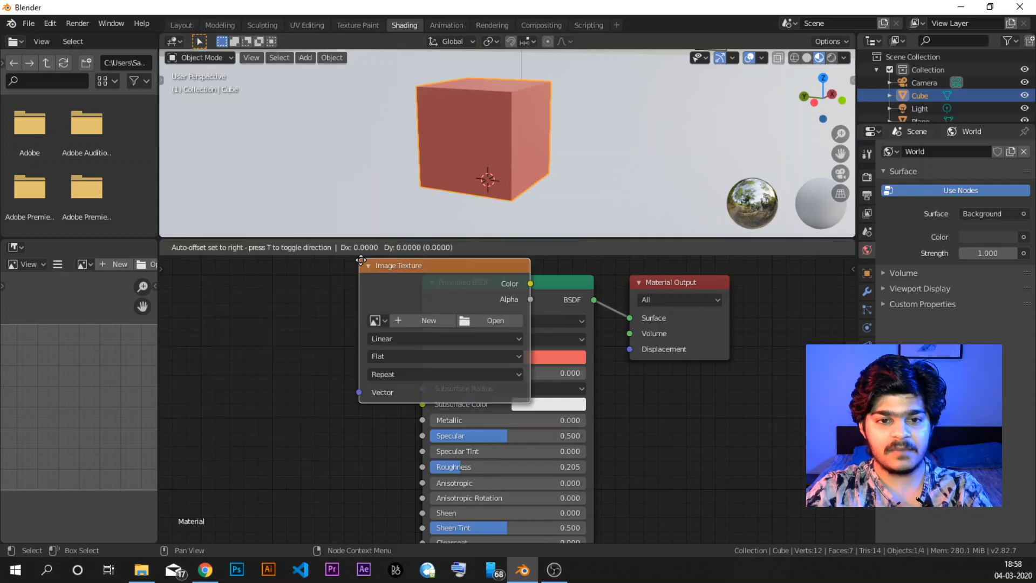
click(352, 354)
Step: Load PavingStones36_col.jpg from the Textures folder in Downloads into the Image Texture node
click(348, 352)
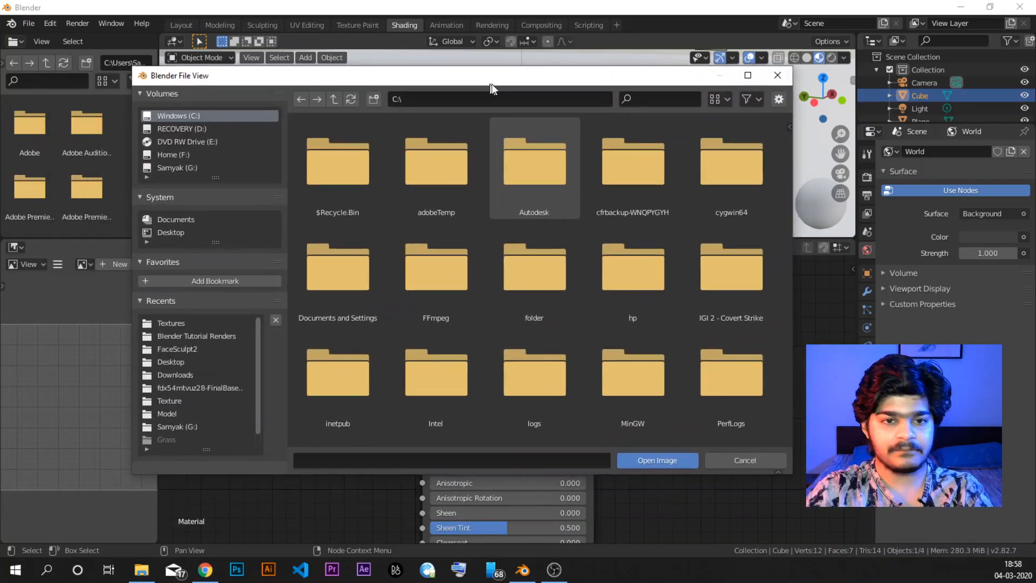
click(190, 374)
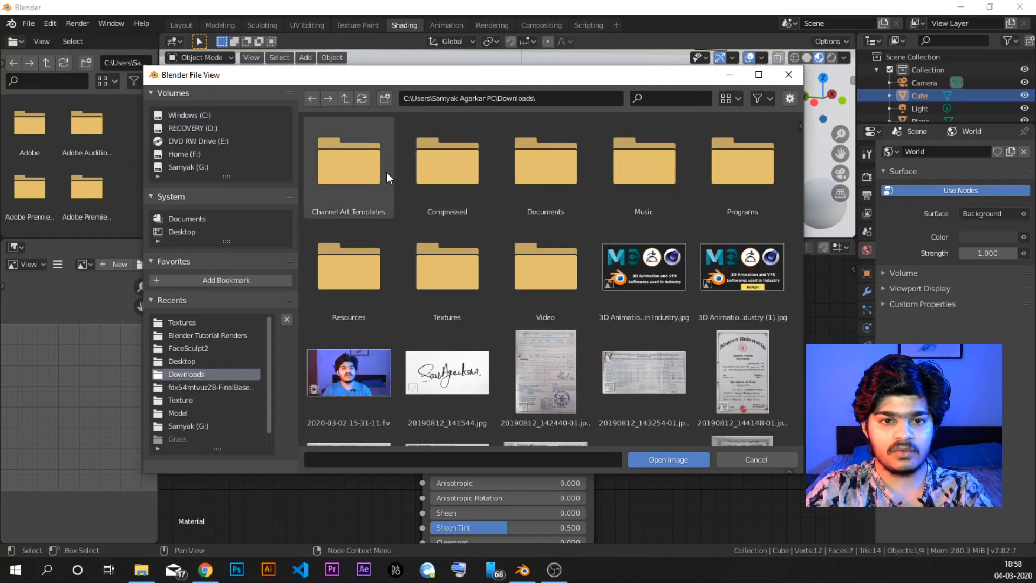
double_click(447, 280)
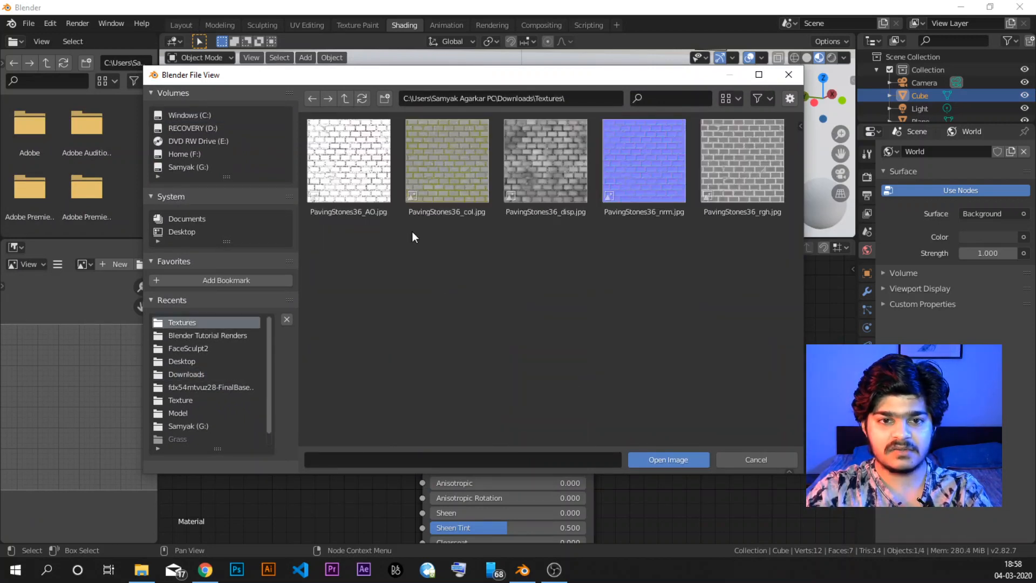
click(464, 172)
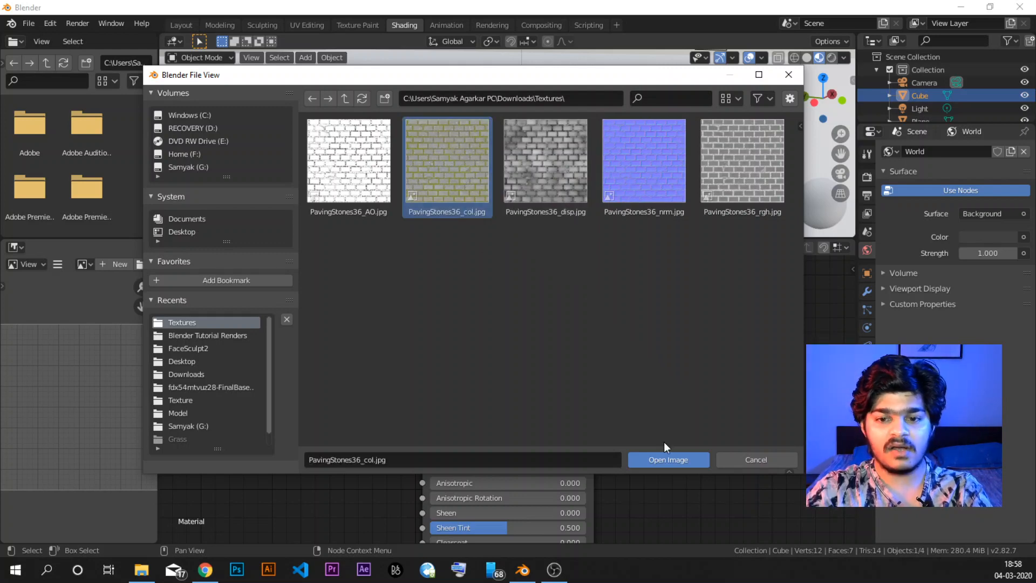
click(667, 462)
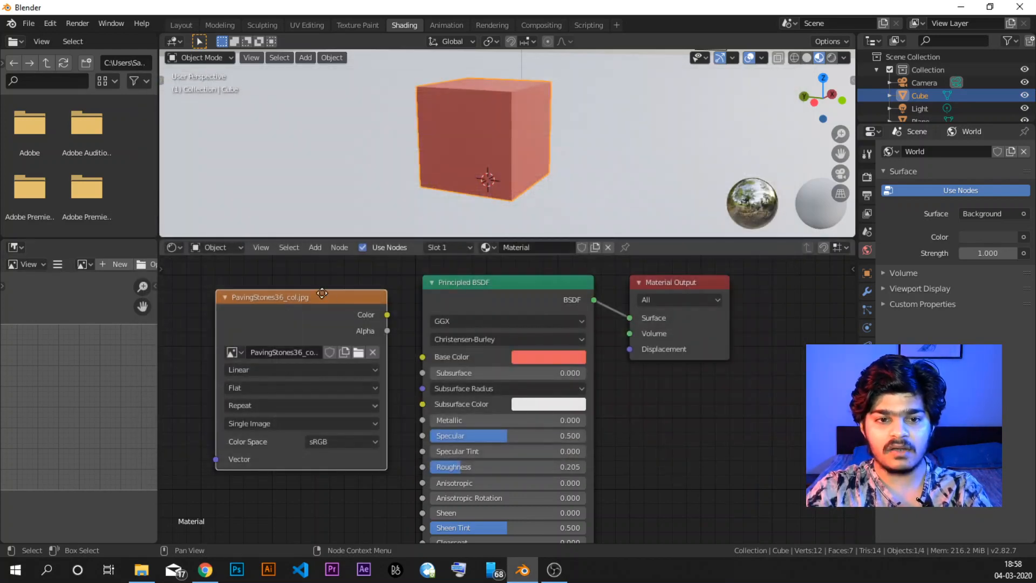
Step: Place the PavingStones36_col.jpg node clear of the Principled BSDF and connect its Color output to Base Color
click(280, 292)
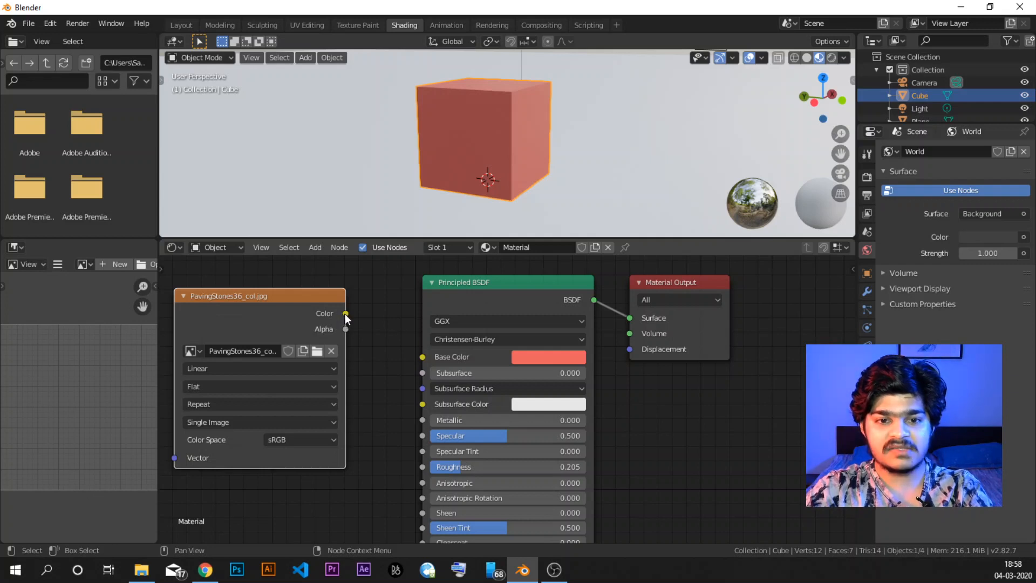
drag(345, 313, 419, 361)
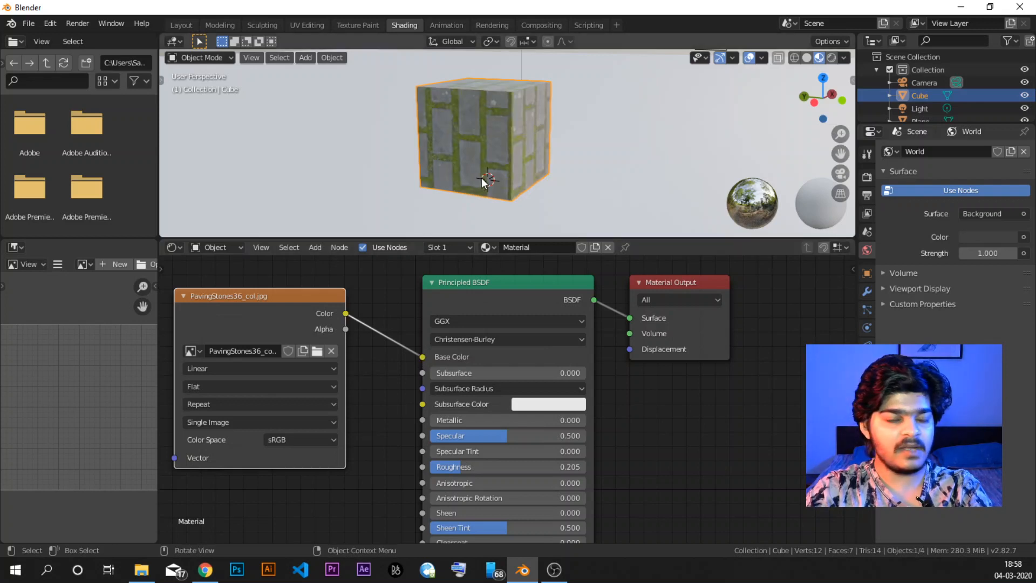
Step: Enlarge the 3D viewport and examine the paving stone texture and light reflections on the cube from several angles
mouse_move(484, 172)
middle_down()
mouse_move(544, 151)
mouse_move(481, 151)
mouse_move(627, 142)
mouse_move(458, 135)
mouse_move(472, 144)
mouse_move(473, 177)
middle_up()
scroll(486, 155, up, 5)
drag(467, 239, 463, 317)
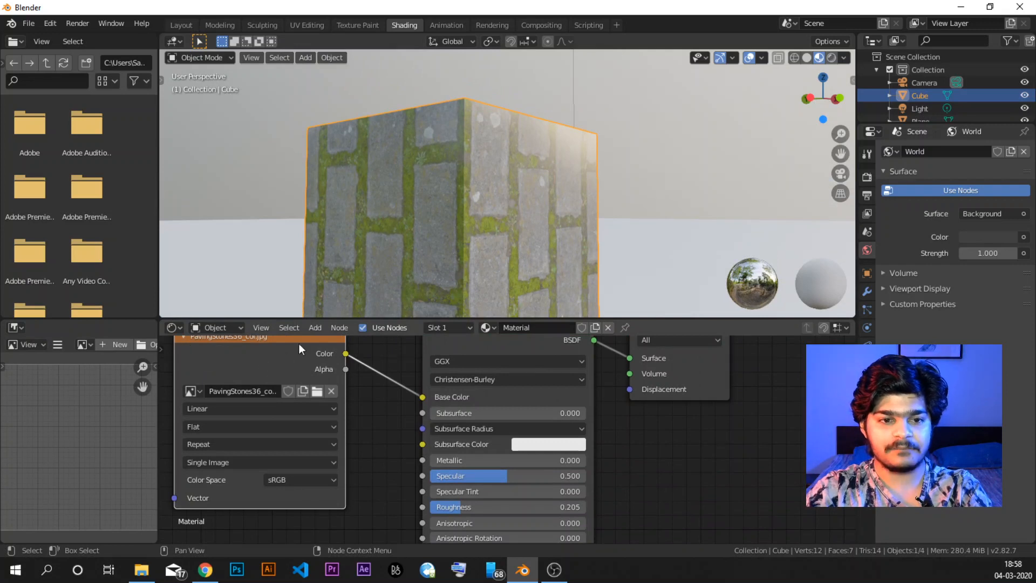
middle_drag(500, 206, 537, 161)
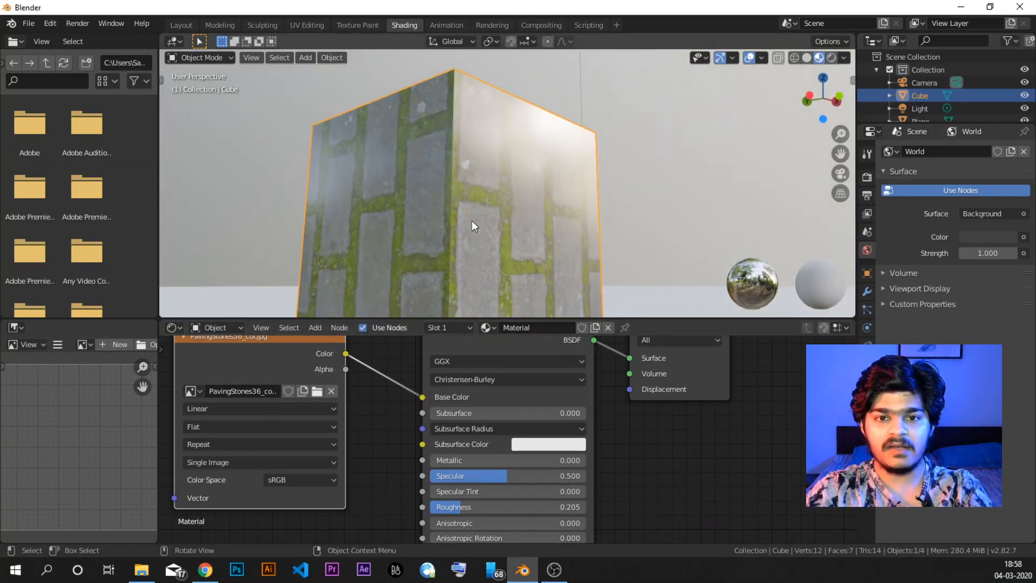
middle_drag(519, 223, 512, 219)
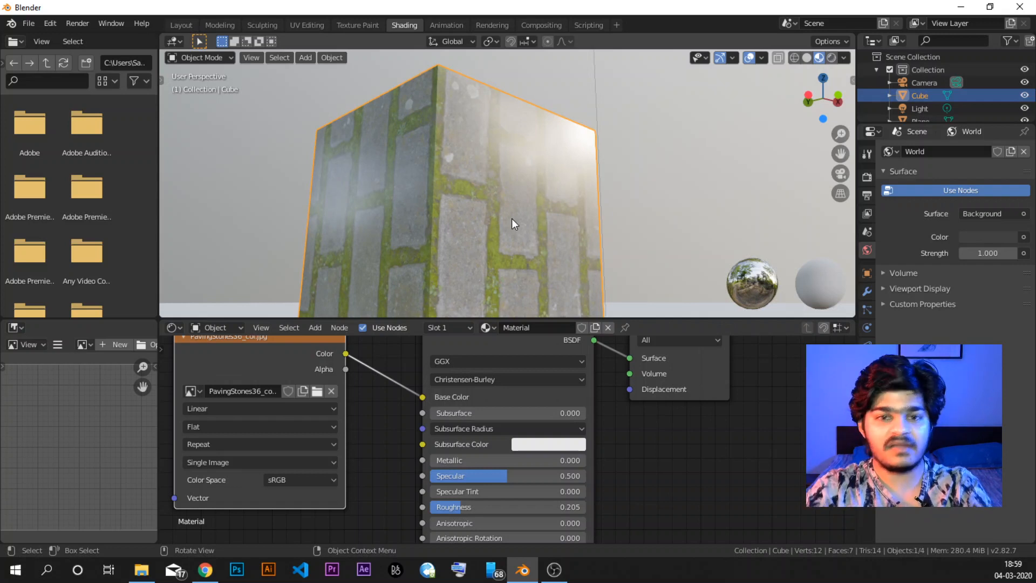
middle_drag(511, 219, 565, 175)
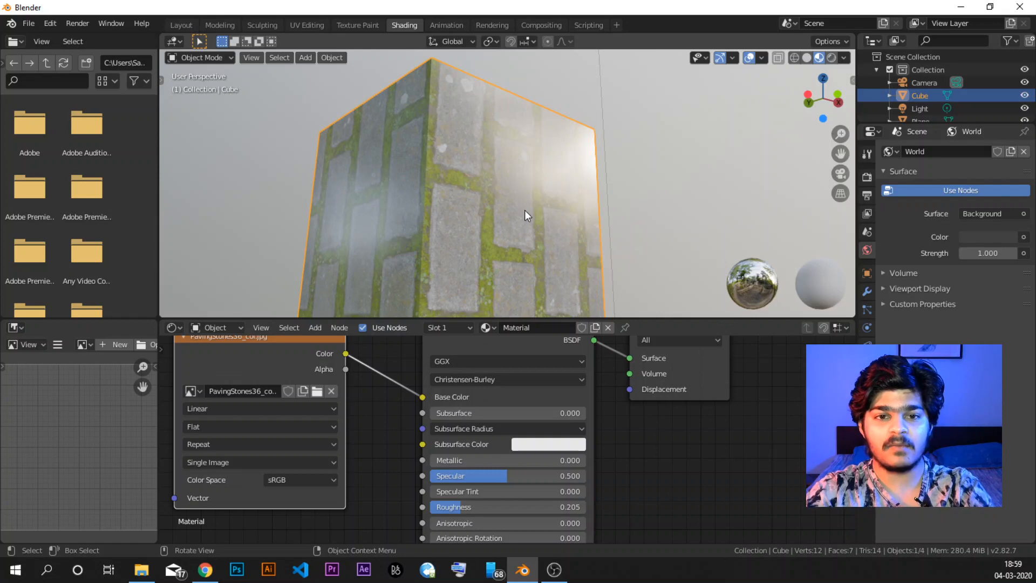
mouse_move(544, 190)
middle_down()
mouse_move(533, 206)
mouse_move(560, 183)
middle_up()
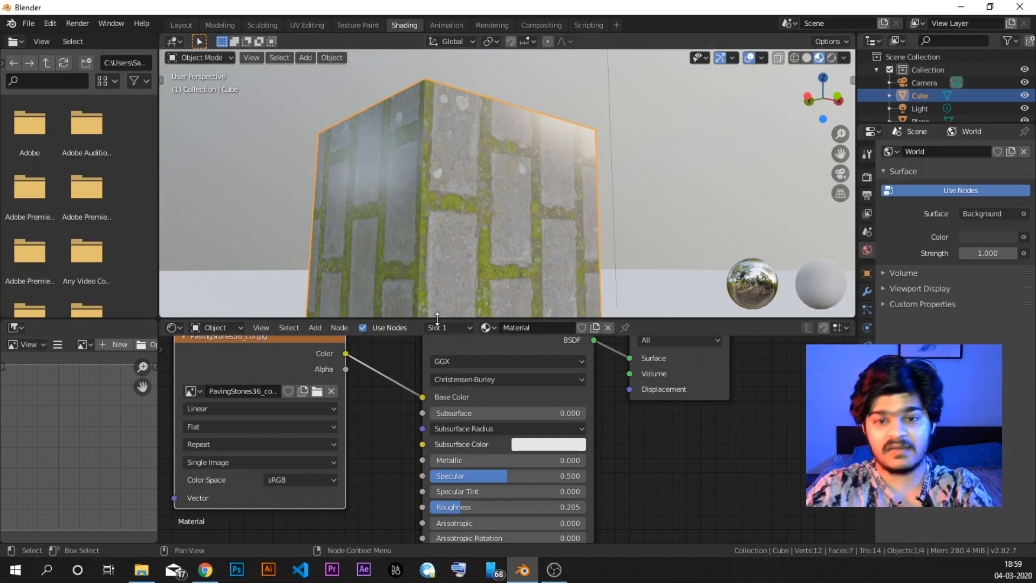
middle_drag(462, 271, 467, 253)
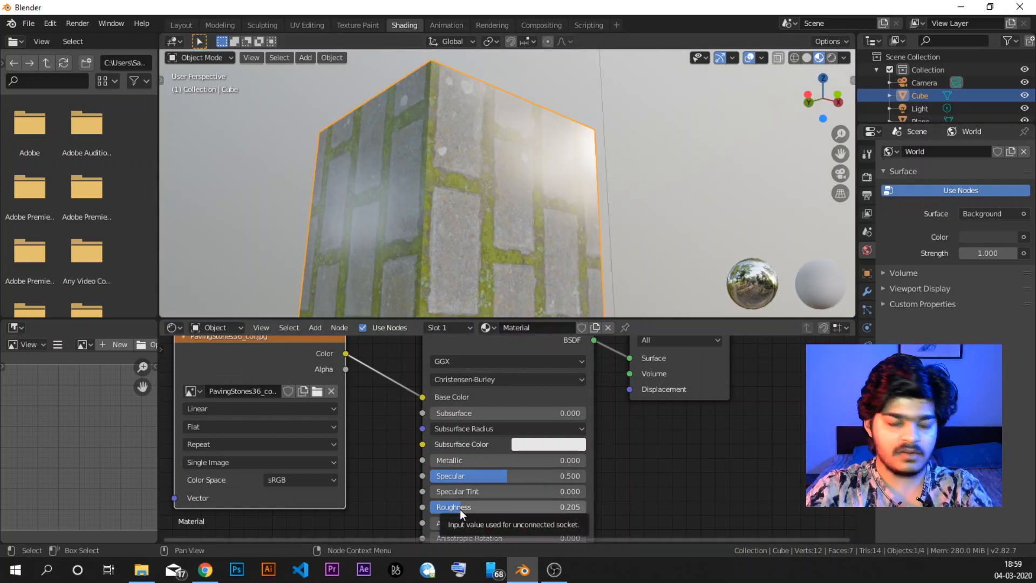
Step: Lower the Principled BSDF Roughness to 0.000 to compare the reflections, and raise it to 0.527
drag(460, 510, 432, 509)
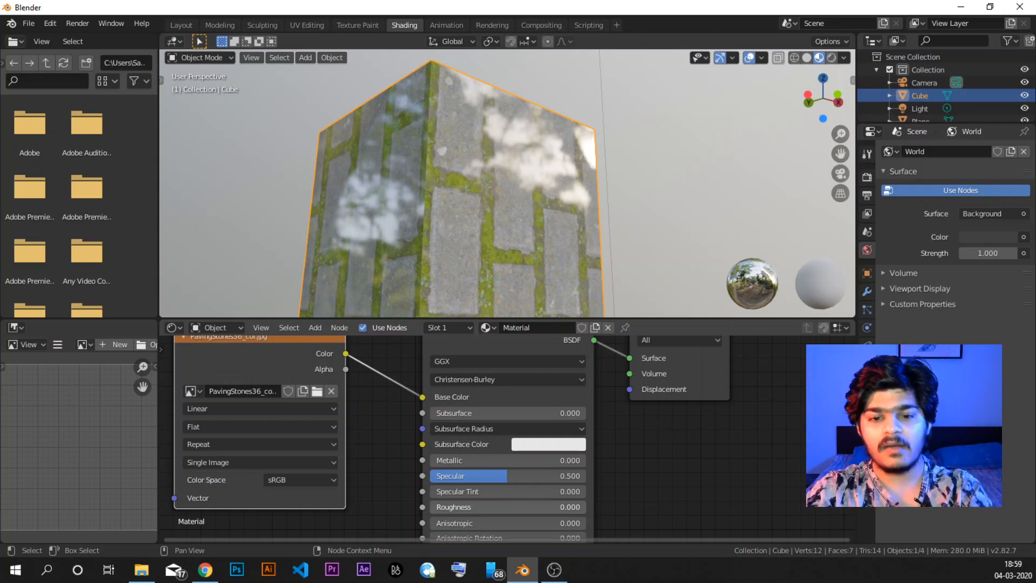
drag(431, 507, 511, 507)
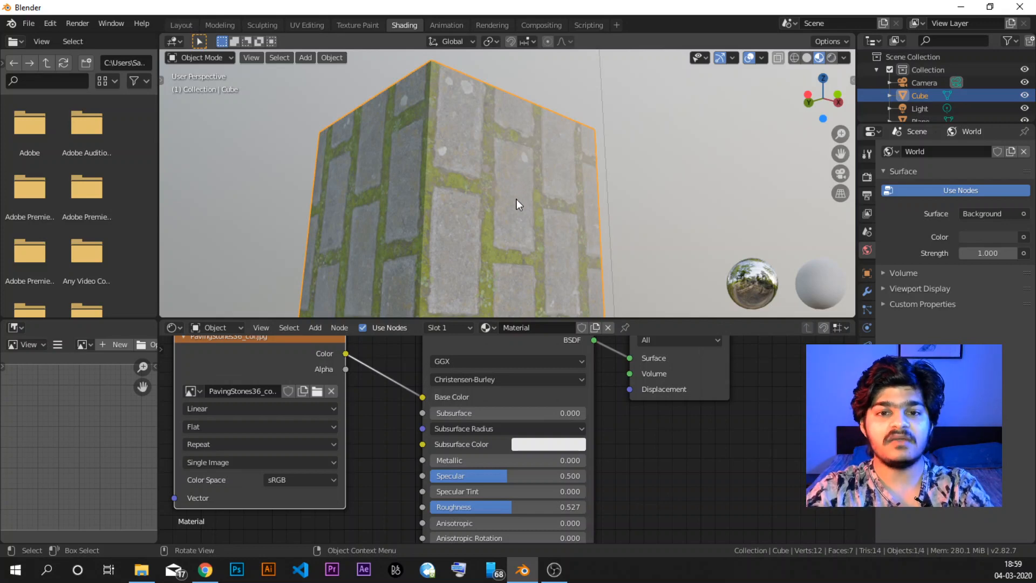
middle_drag(526, 241, 497, 255)
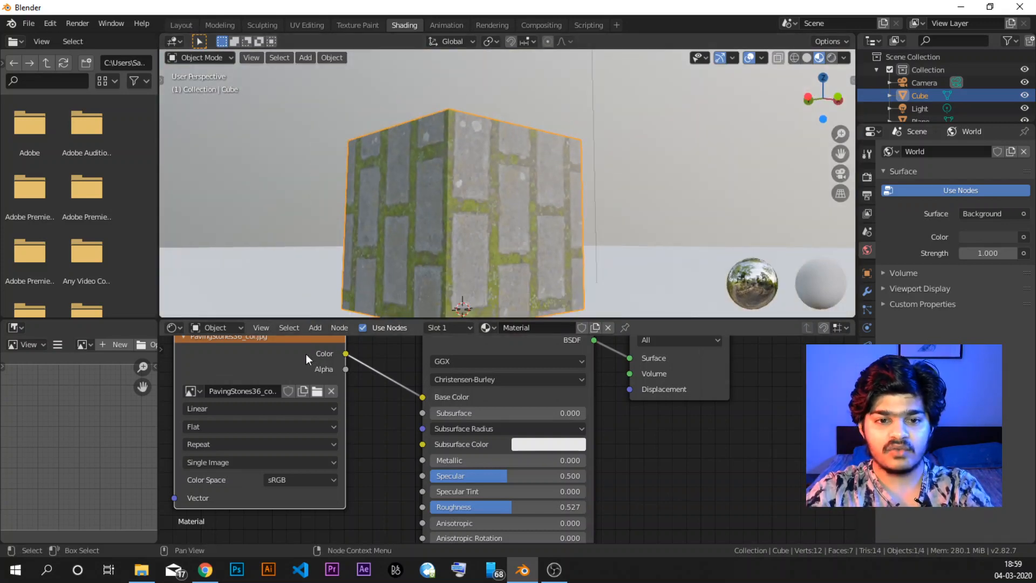
Step: Collapse the PavingStones36_col.jpg node to its header and move it slightly lower in the node graph
scroll(351, 369, down, 1)
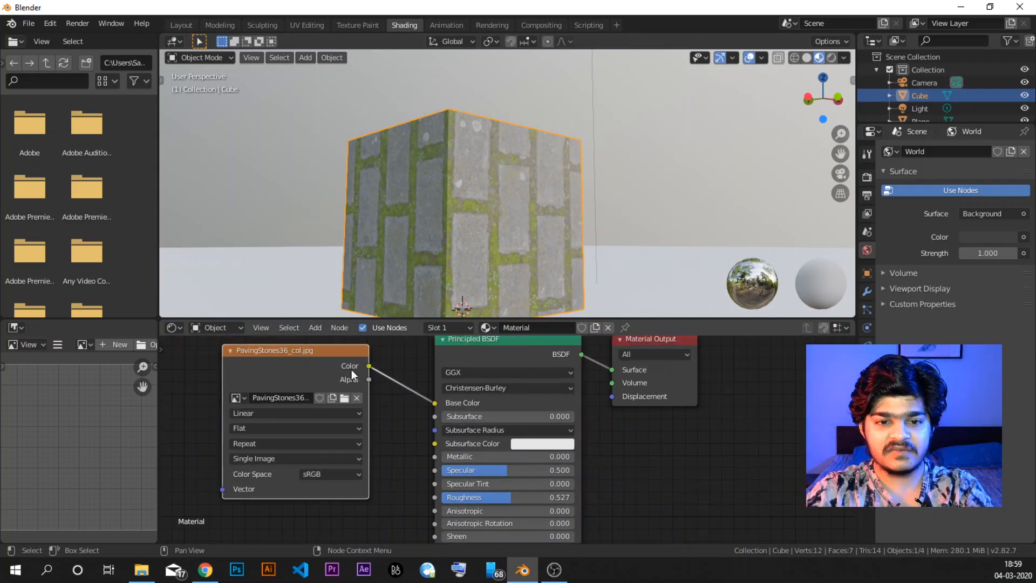
click(230, 350)
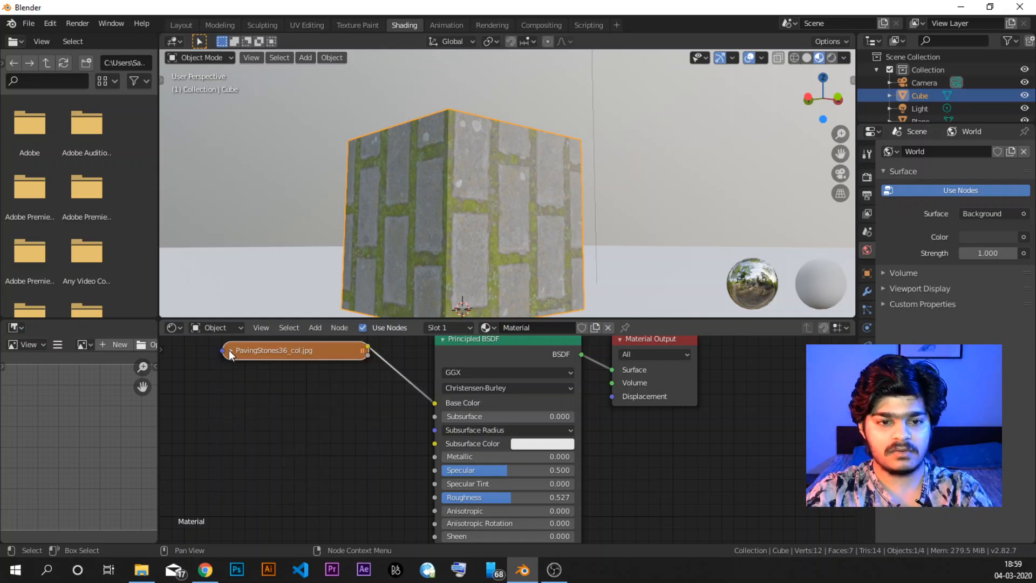
click(230, 351)
click(230, 351)
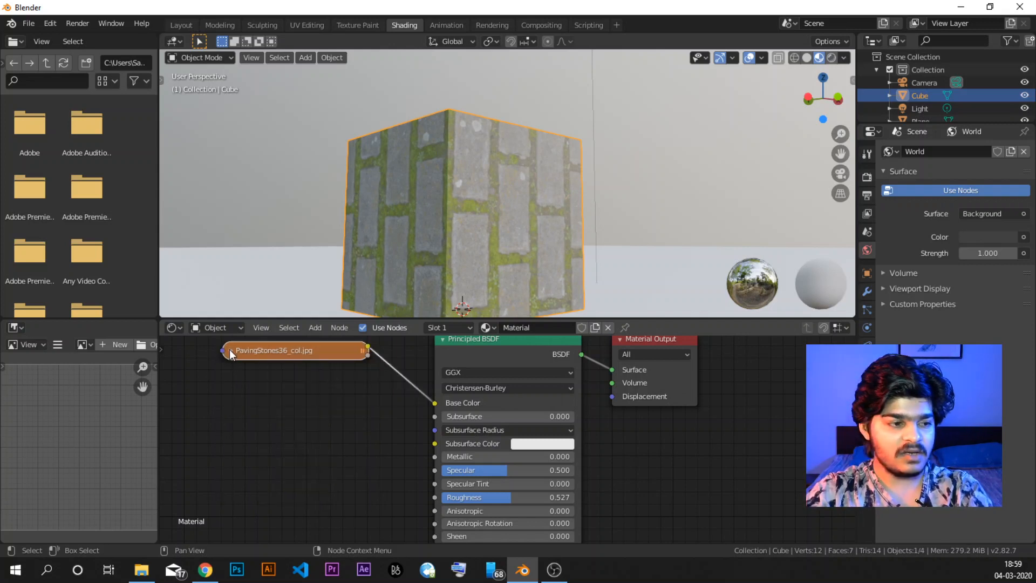
click(230, 352)
click(230, 351)
drag(290, 353, 274, 385)
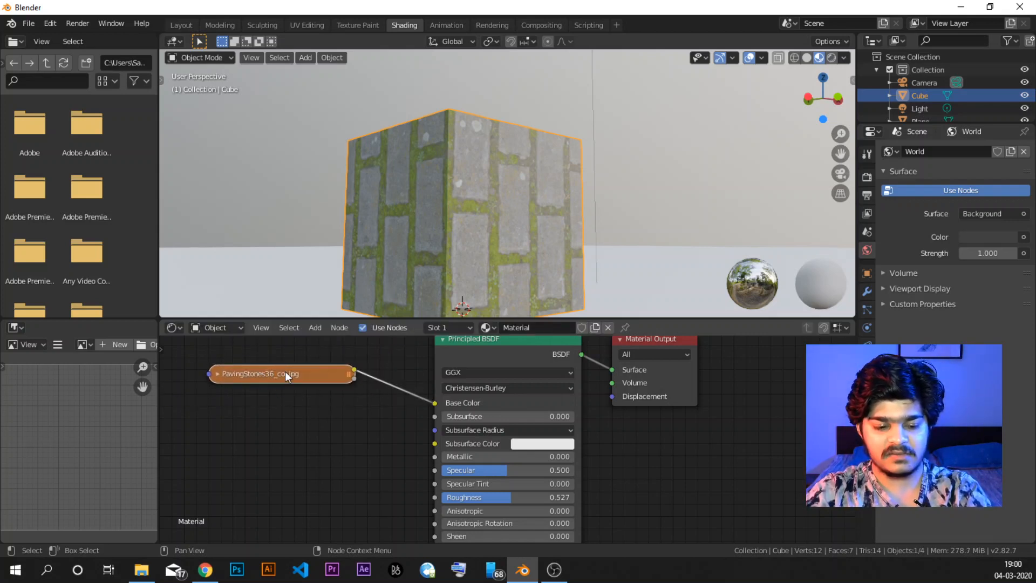
Step: Duplicate the collapsed color texture node below the original, expand the copy and load PavingStones36_rgh.jpg into it
key(shift+d)
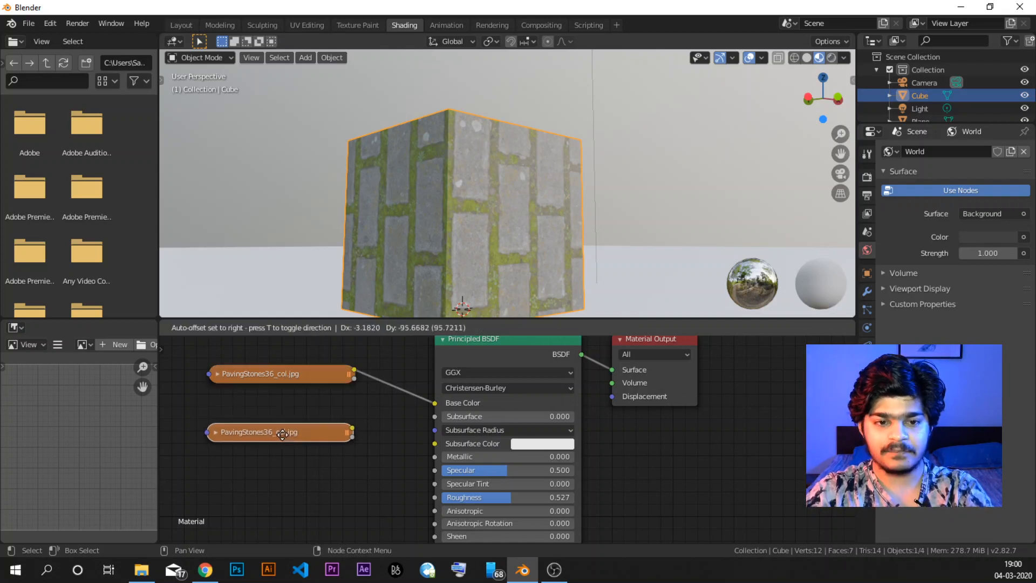
click(285, 441)
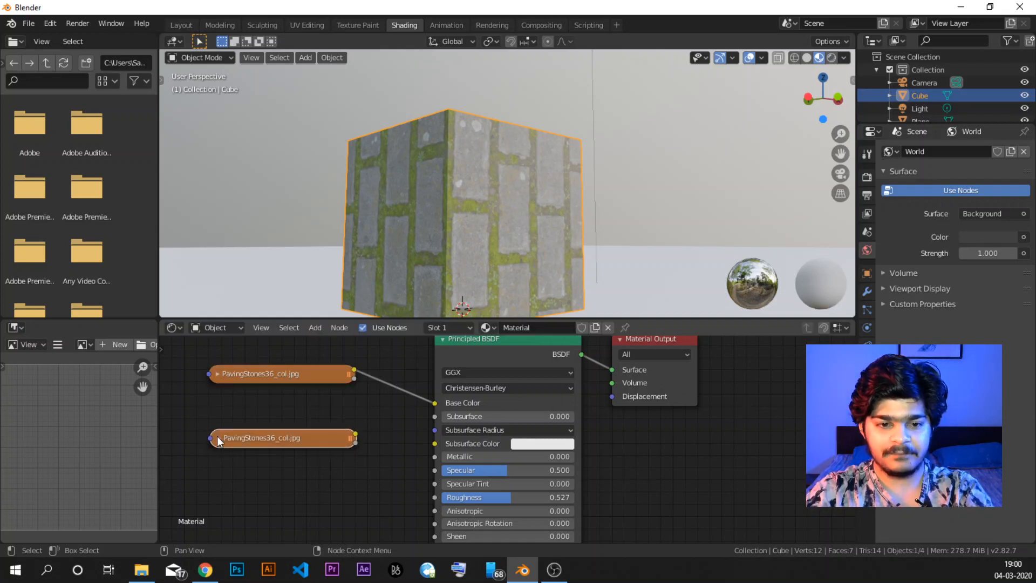
click(217, 438)
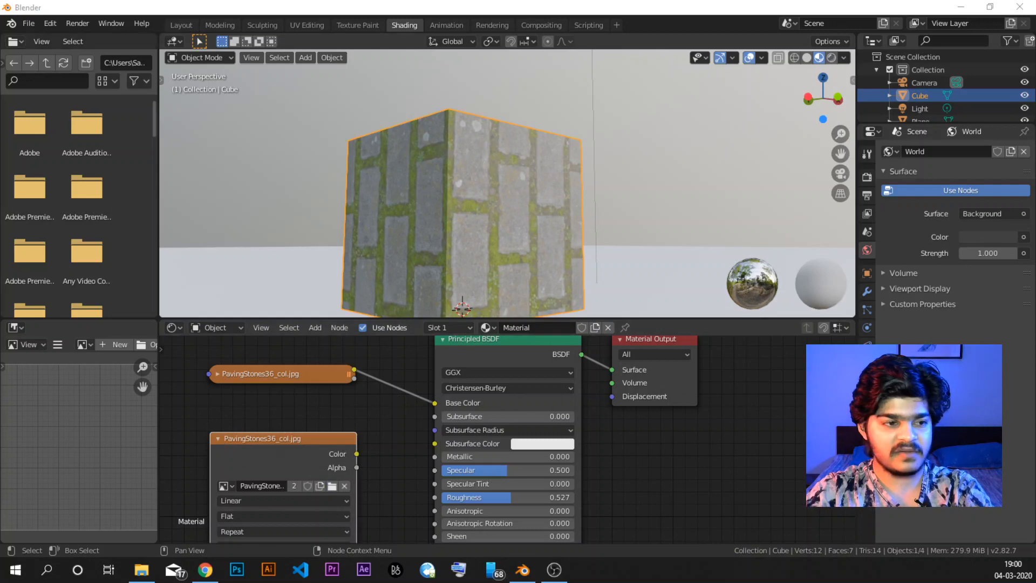
click(332, 485)
drag(778, 67, 730, 83)
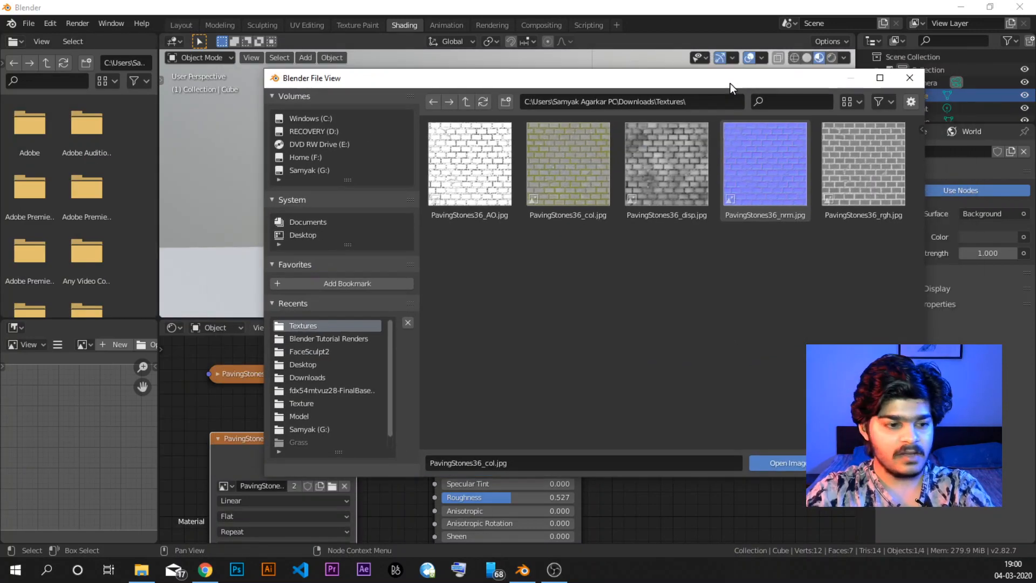
click(849, 167)
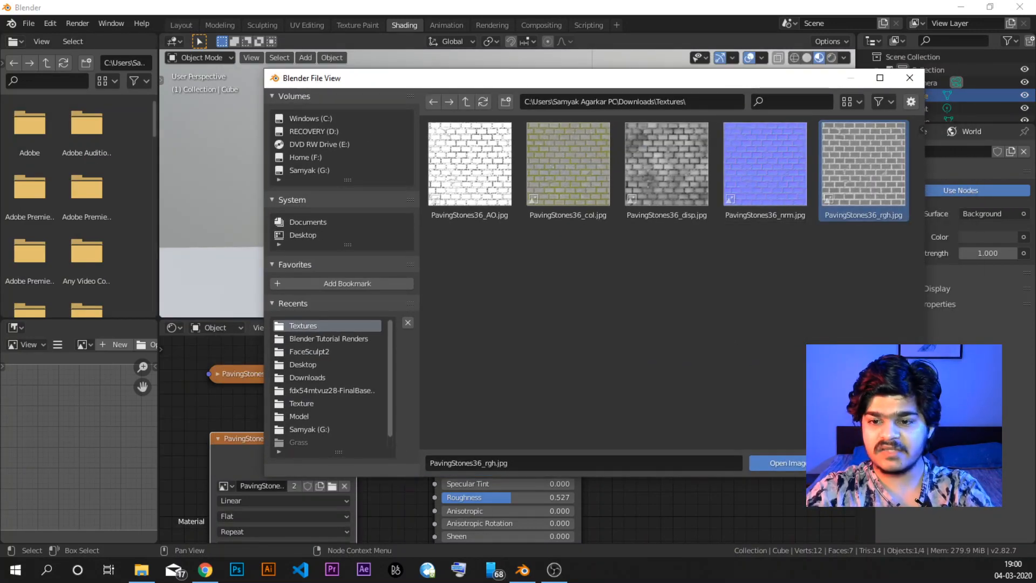
click(787, 465)
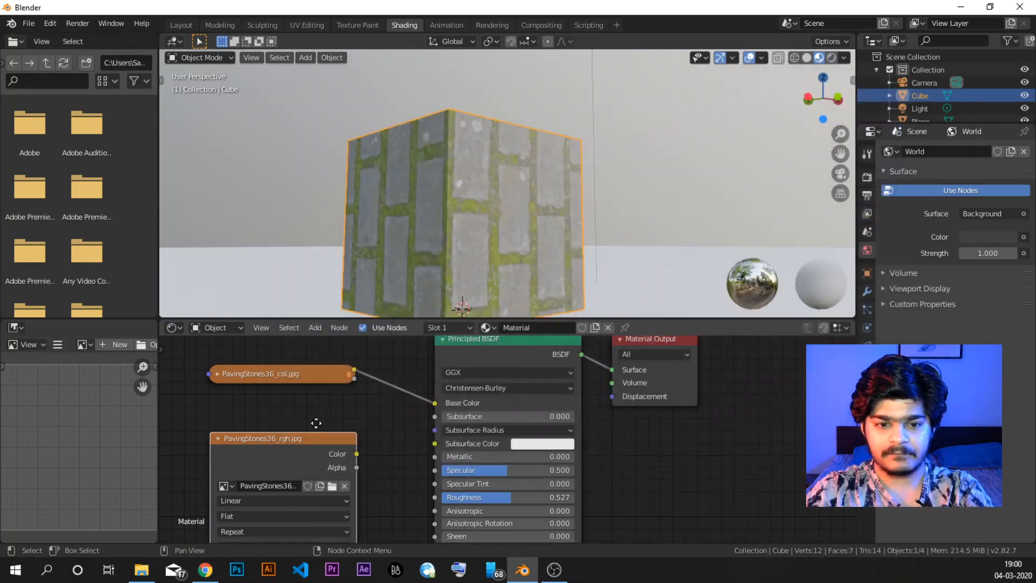
Step: Move the PavingStones36_rgh.jpg node up slightly and connect its Color output to the Principled BSDF Roughness input
drag(316, 435, 318, 410)
scroll(365, 432, down, 1)
middle_drag(381, 432, 402, 411)
drag(367, 383, 439, 449)
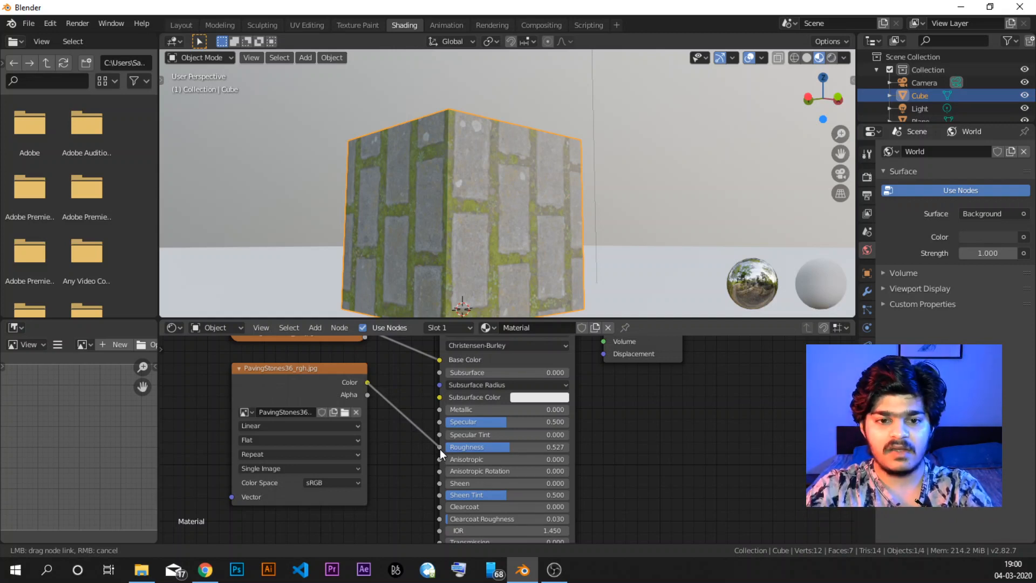
Step: Attach the PavingStones36_rgh.jpg Color output to the Principled BSDF Roughness input and collapse the texture node to its header
drag(439, 449, 439, 449)
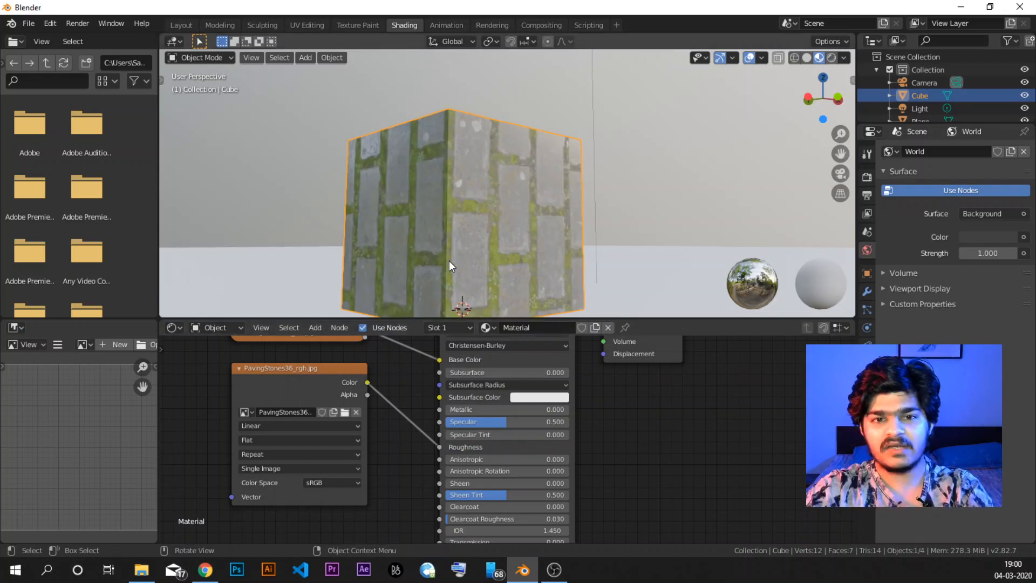
middle_drag(456, 249, 456, 238)
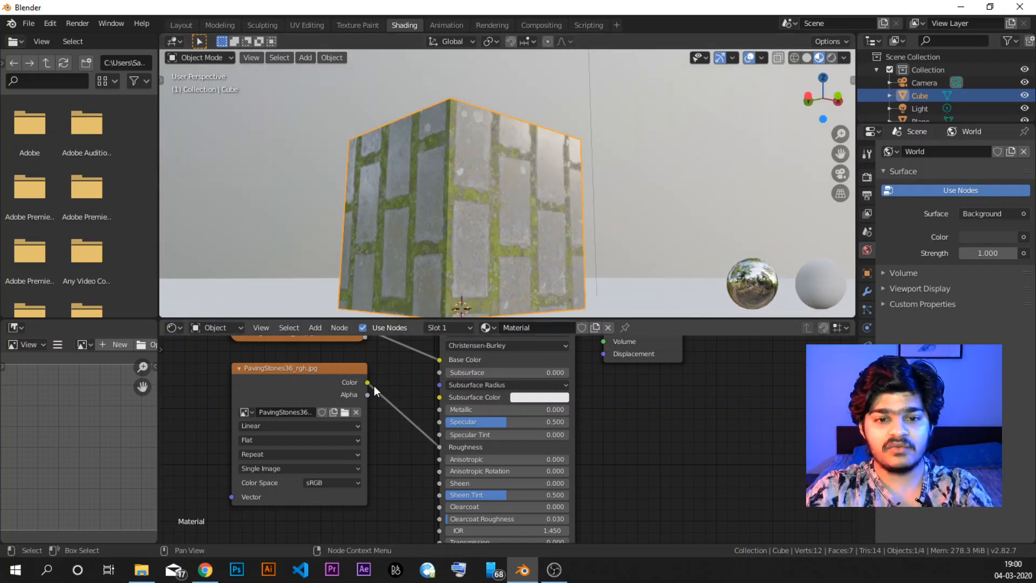
drag(443, 449, 441, 448)
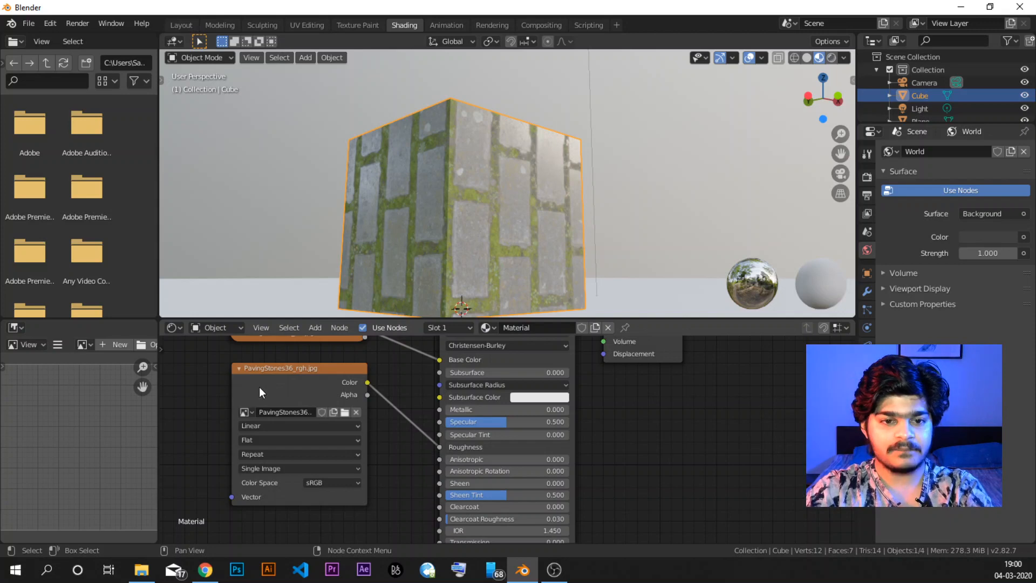
scroll(261, 368, up, 1)
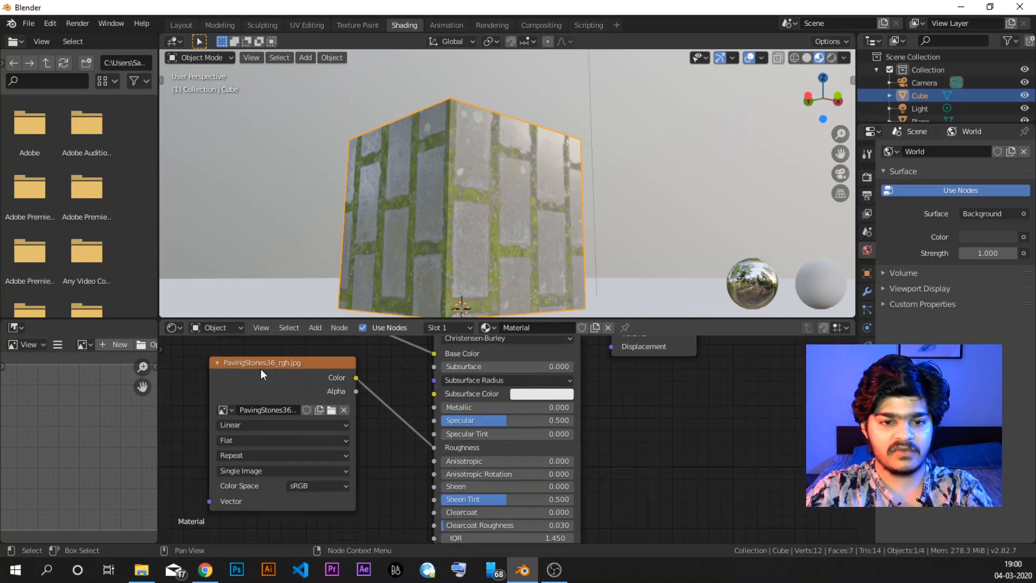
click(218, 363)
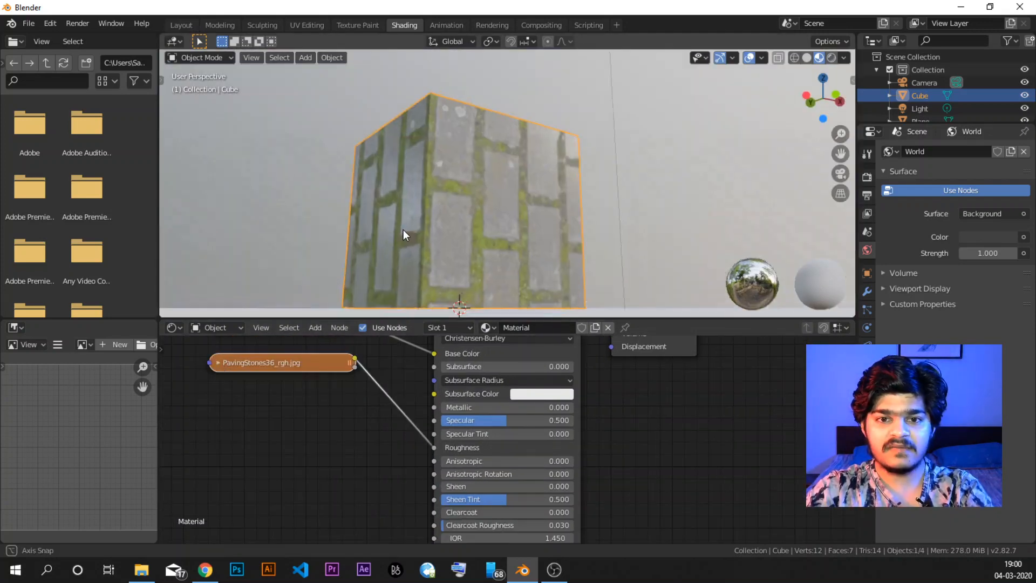
Step: Disconnect the roughness map and set Roughness to 0.264 to compare the cube's reflections, and reconnect the map to the Roughness input
middle_drag(403, 229, 484, 210)
scroll(460, 213, up, 3)
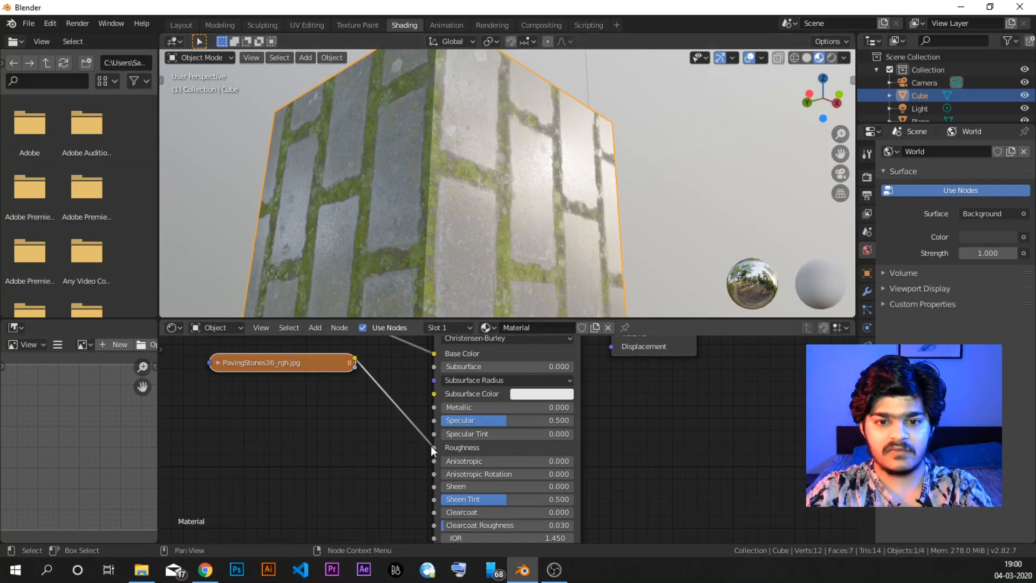
drag(431, 446, 405, 413)
middle_drag(536, 170, 510, 193)
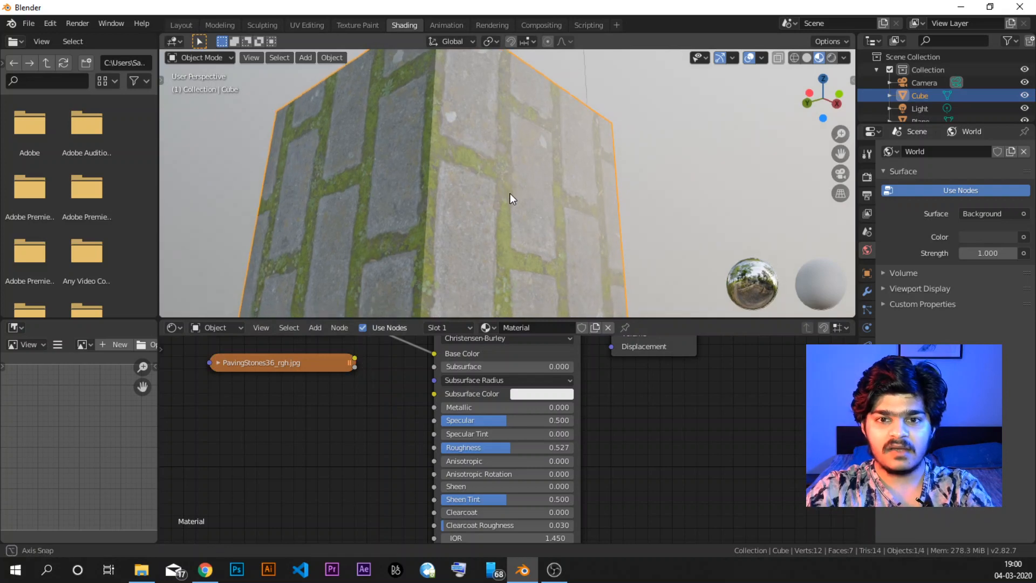
drag(471, 447, 436, 447)
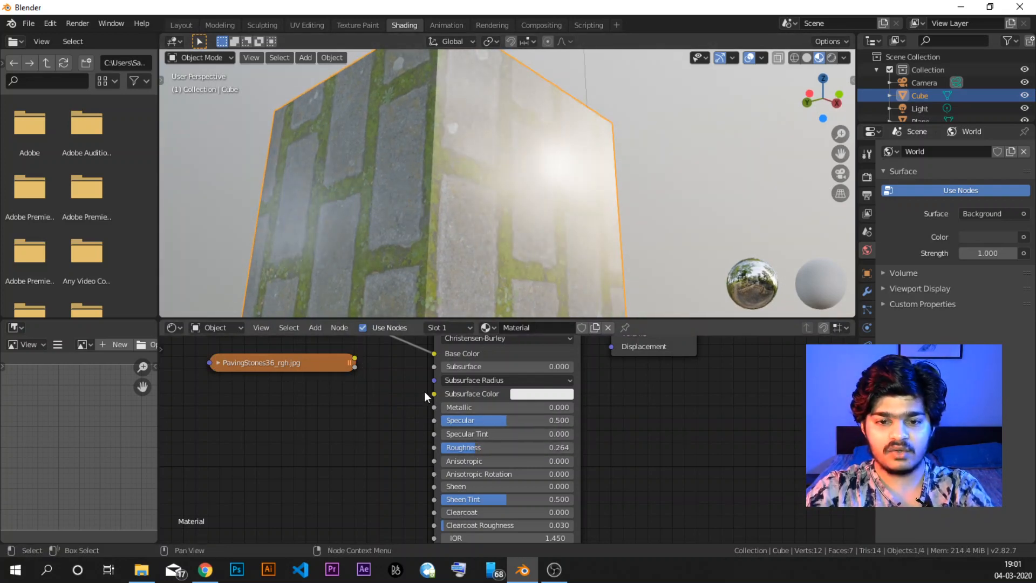
mouse_move(355, 357)
mouse_down()
mouse_move(405, 395)
mouse_move(432, 430)
mouse_move(431, 448)
mouse_up()
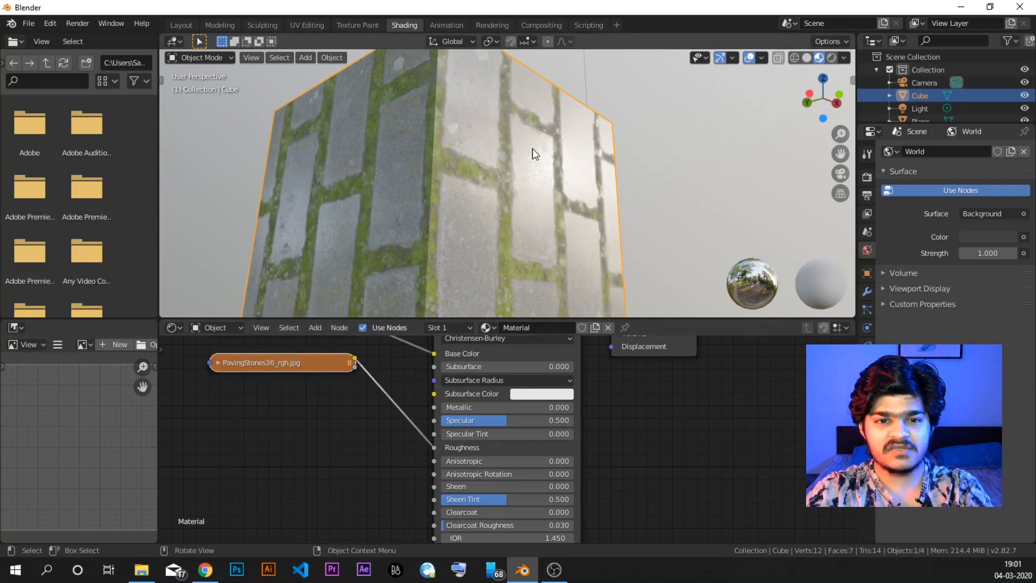
scroll(520, 166, down, 5)
middle_drag(521, 166, 491, 197)
scroll(509, 175, up, 4)
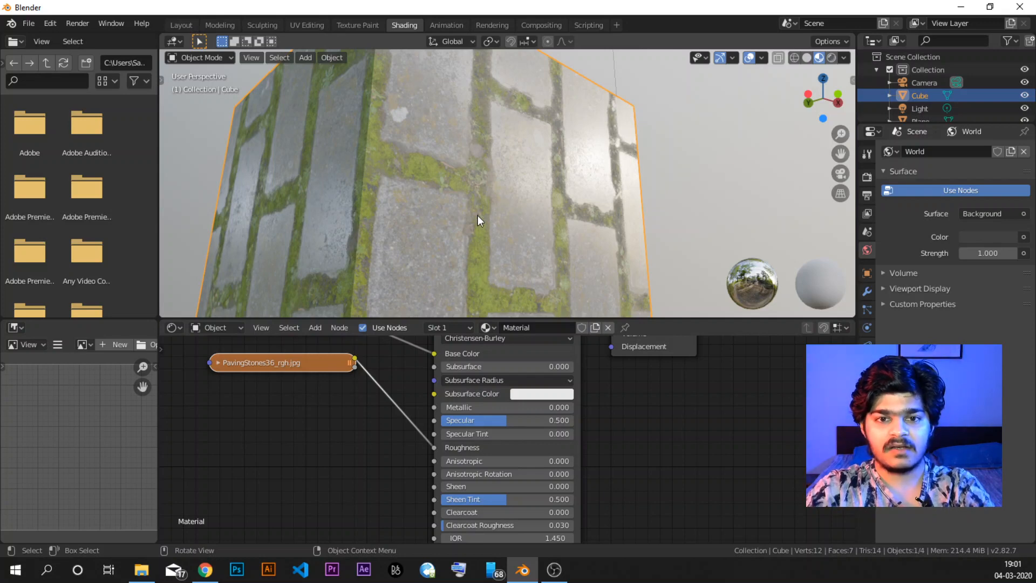
scroll(488, 158, down, 2)
mouse_move(487, 218)
middle_down()
mouse_move(467, 225)
mouse_move(494, 226)
middle_up()
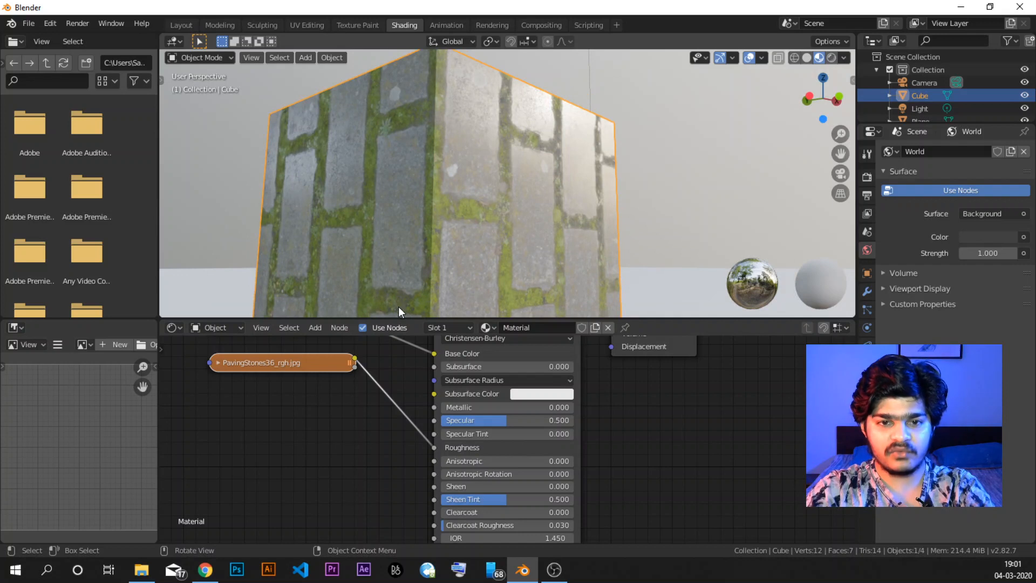
Step: Duplicate the collapsed PavingStones36_rgh.jpg node and place the copy beside the lower inputs of the Principled BSDF
mouse_move(137, 576)
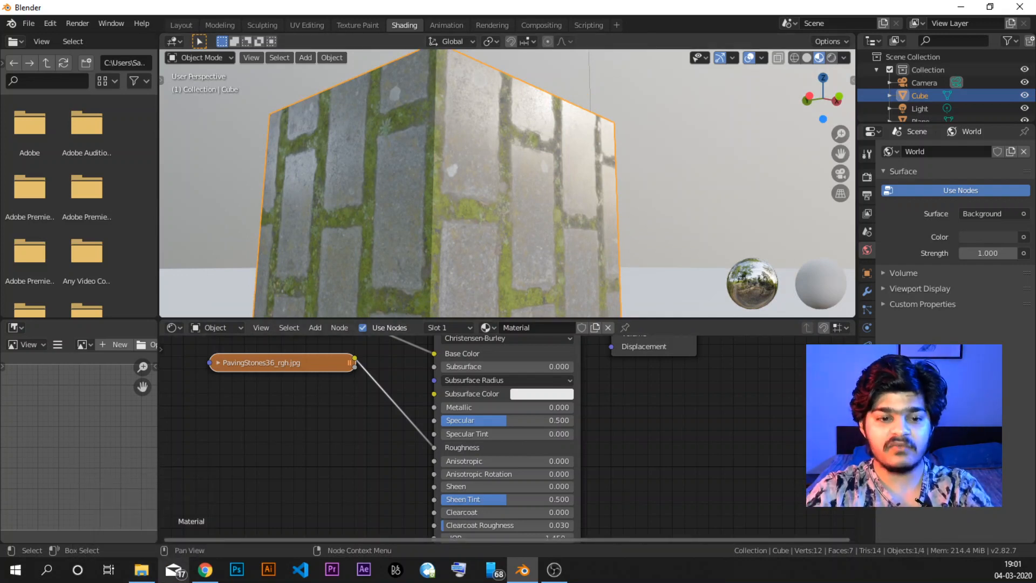
click(249, 365)
key(shift+d)
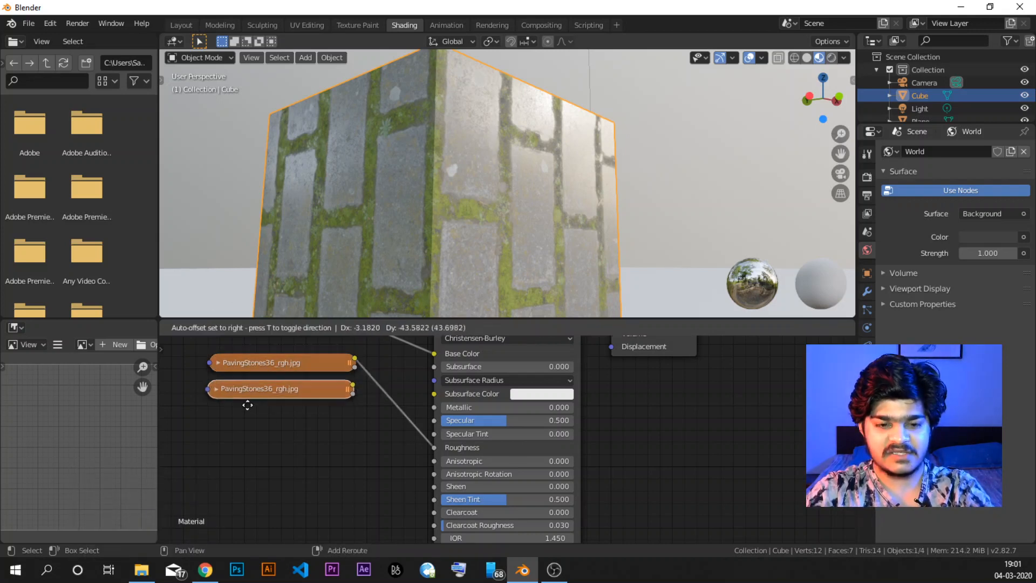
click(249, 480)
middle_drag(391, 412, 404, 329)
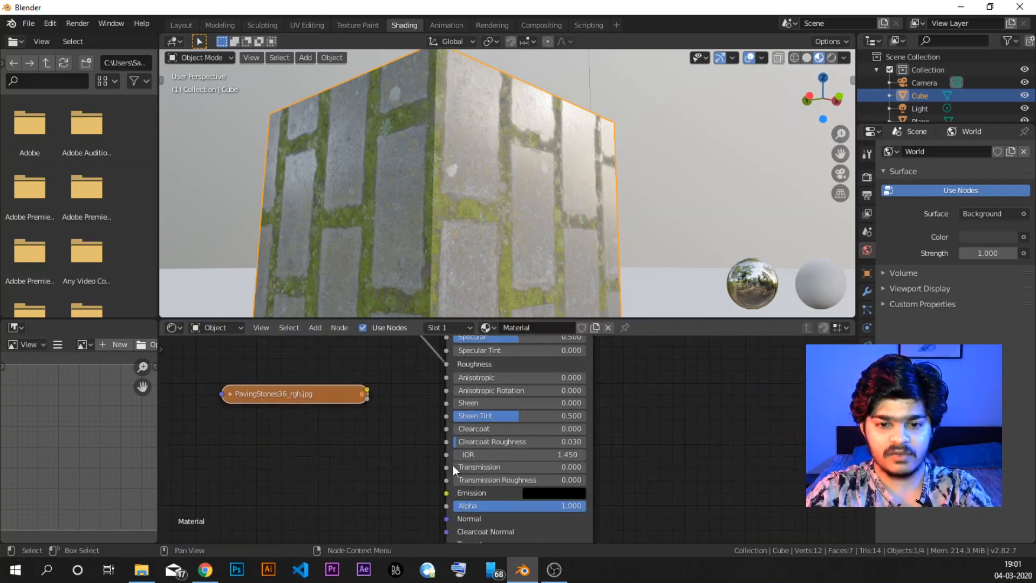
drag(319, 397, 299, 492)
middle_drag(346, 436, 358, 344)
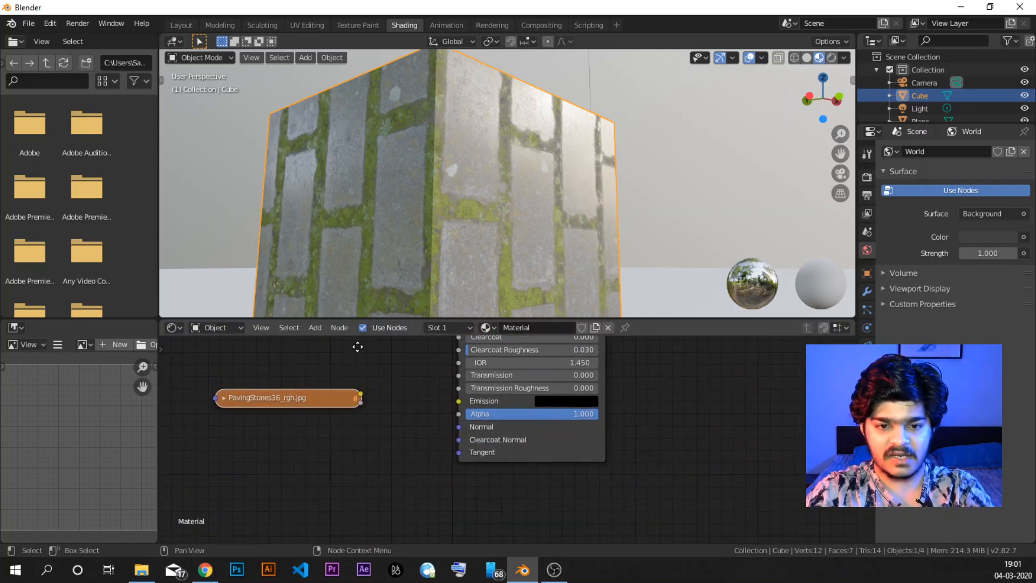
Step: Expand the duplicated texture node, load PavingStones36_nrm.jpg into it and move the node up slightly
click(223, 399)
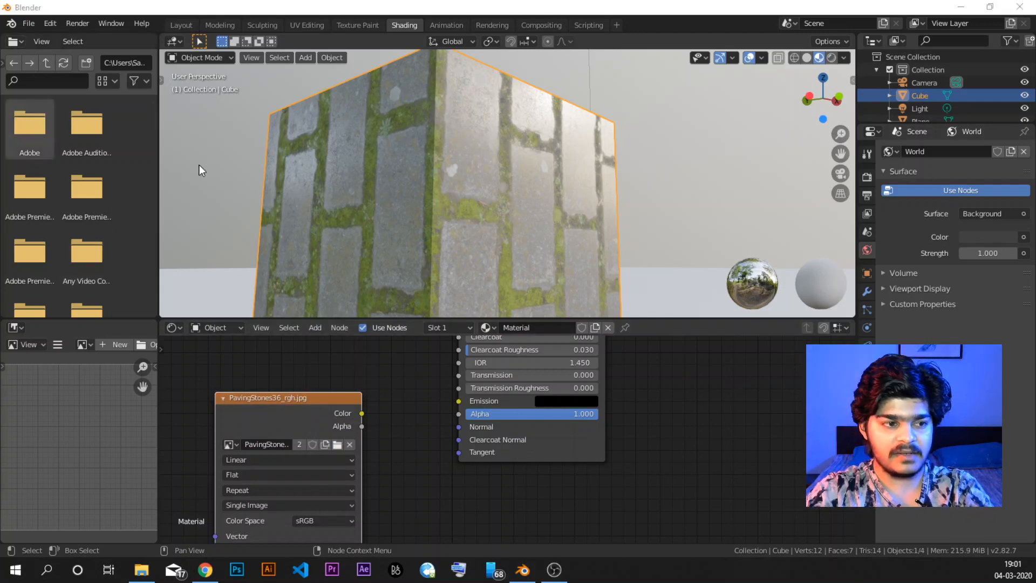
drag(0, 103, 552, 96)
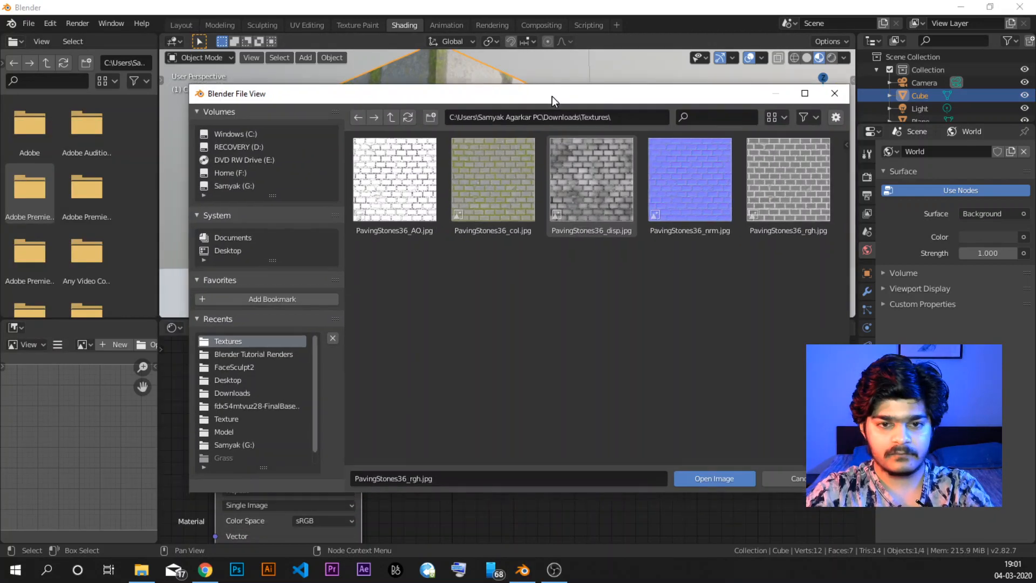
click(664, 157)
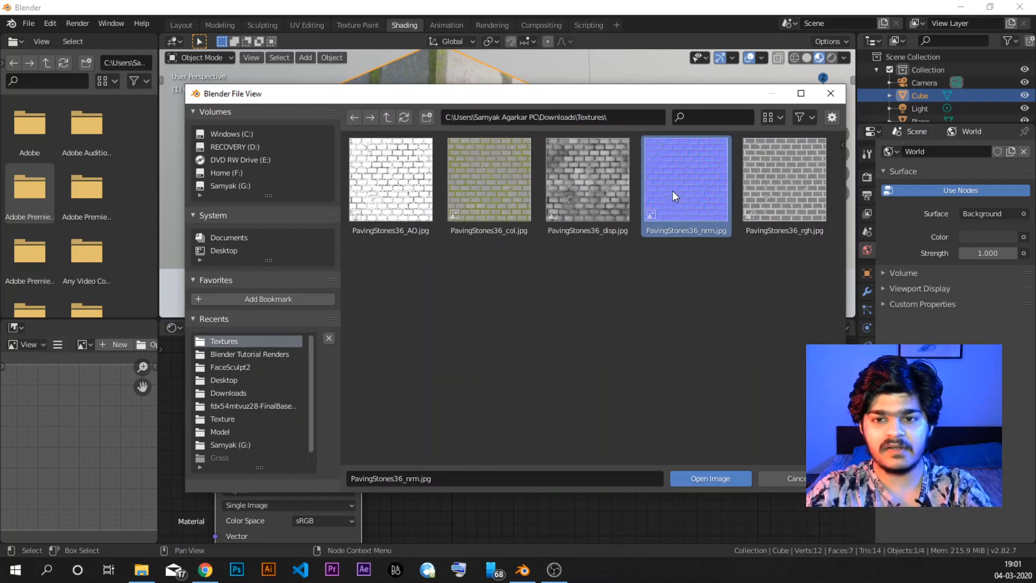
click(709, 479)
drag(281, 406, 281, 388)
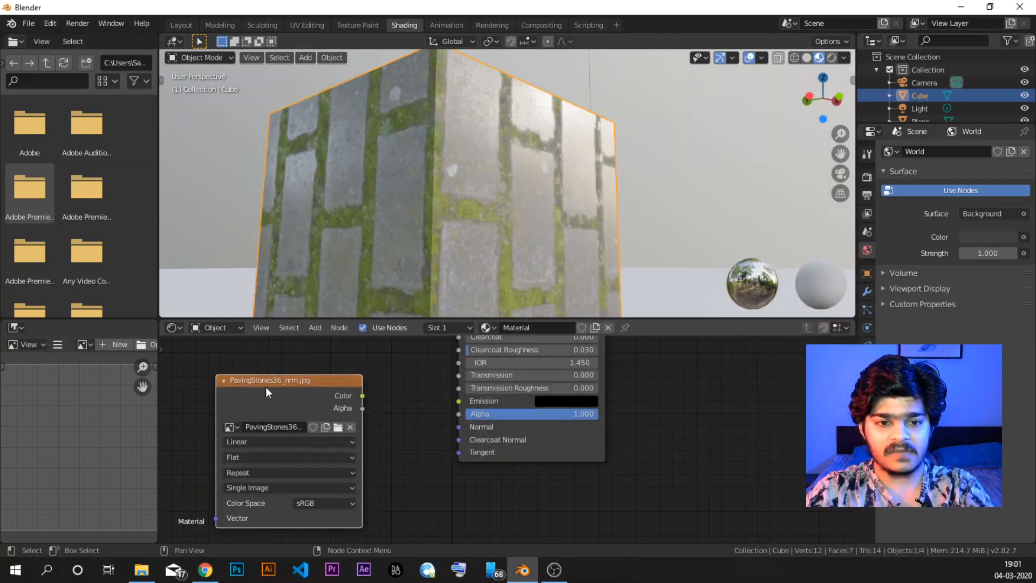
click(224, 381)
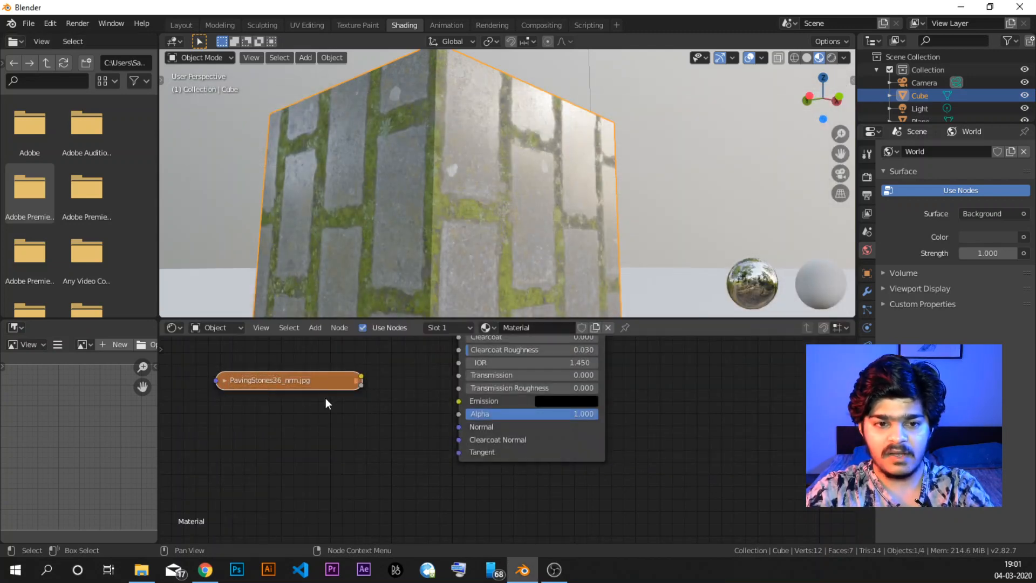
click(225, 380)
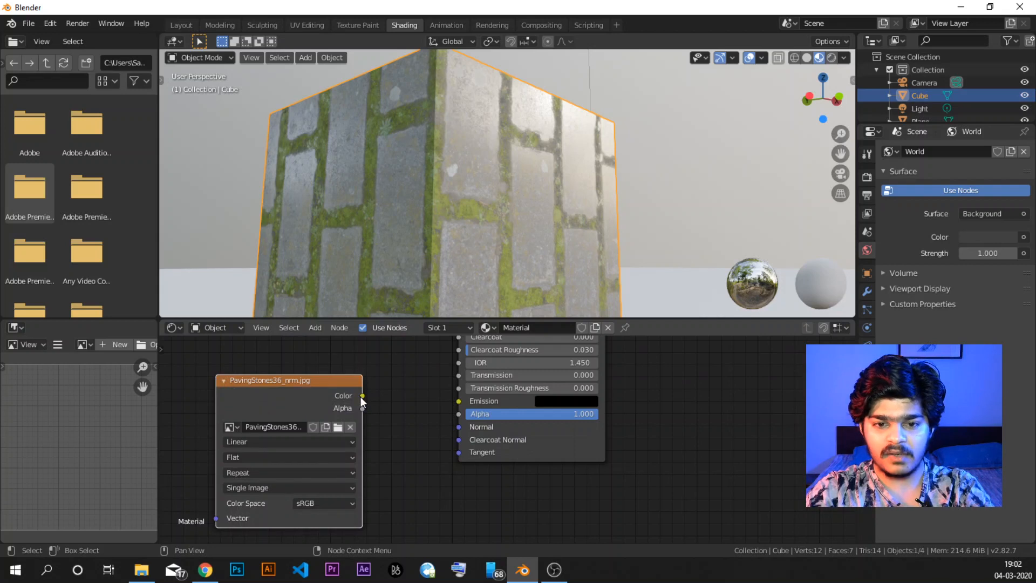
Step: Try connecting the PavingStones36_nrm.jpg Color output directly to the Principled BSDF Normal input, and remove the link
drag(362, 396, 465, 432)
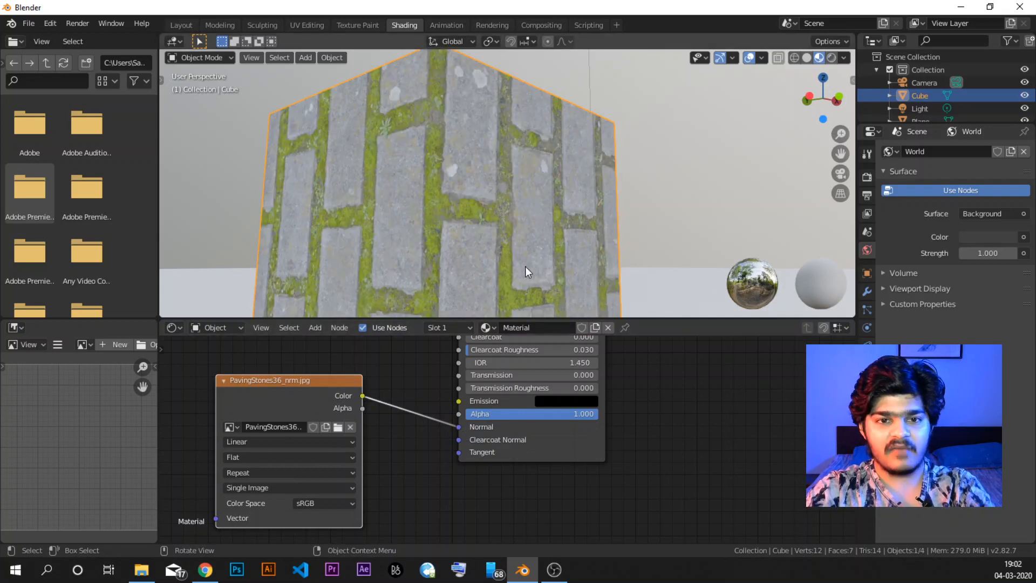
mouse_move(470, 257)
middle_down()
mouse_move(472, 243)
mouse_move(465, 258)
middle_up()
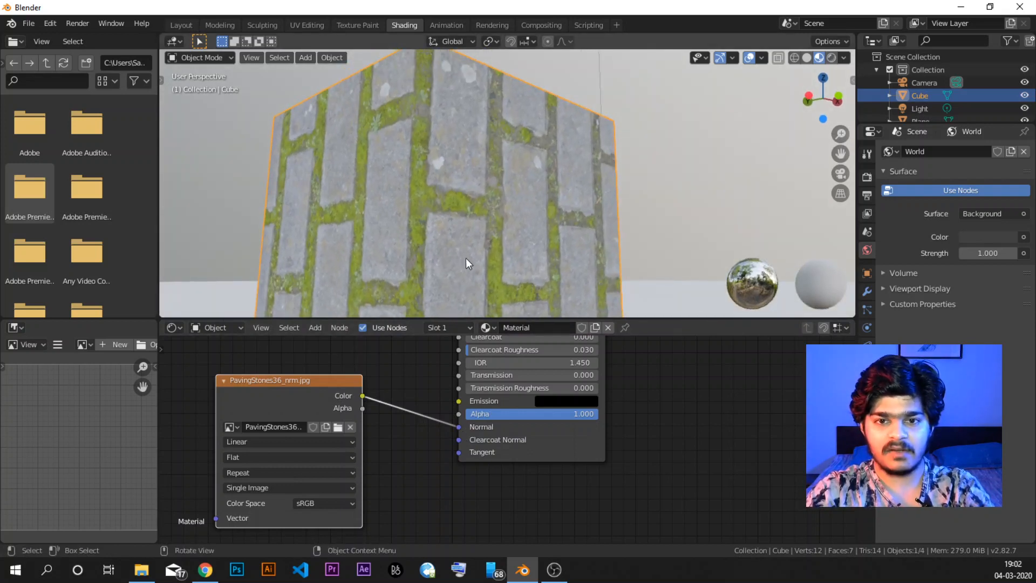
drag(455, 432, 386, 407)
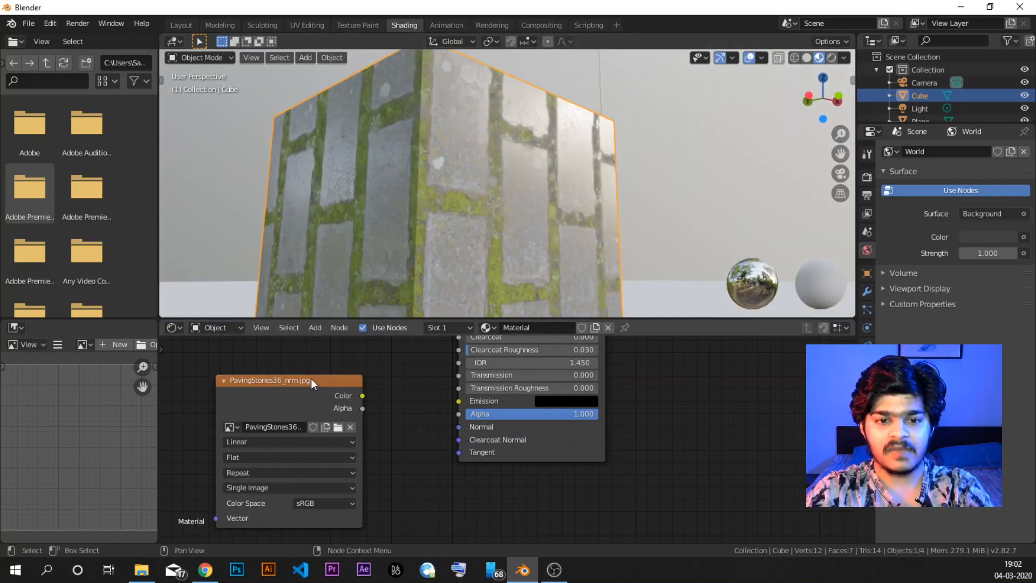
Step: Move the PavingStones36_nrm.jpg node away from the Principled BSDF and add a Normal Map node between them
drag(310, 377, 332, 394)
drag(458, 430, 393, 416)
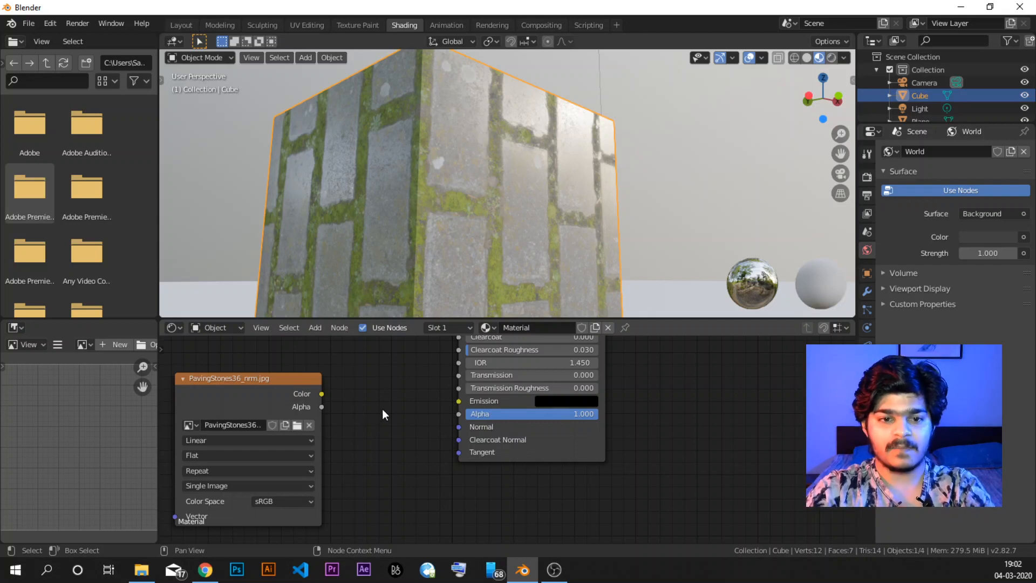
click(315, 328)
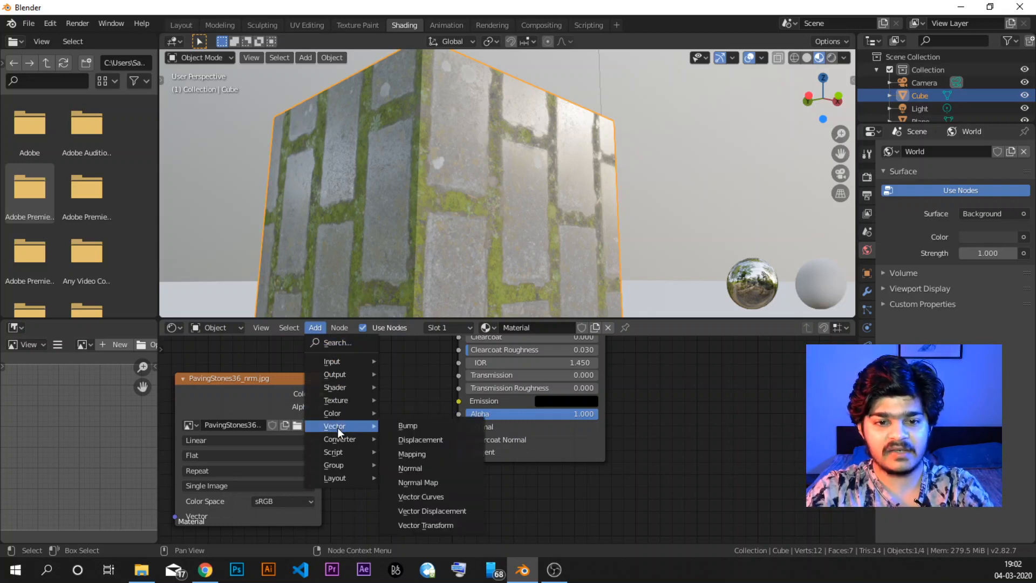
mouse_move(348, 427)
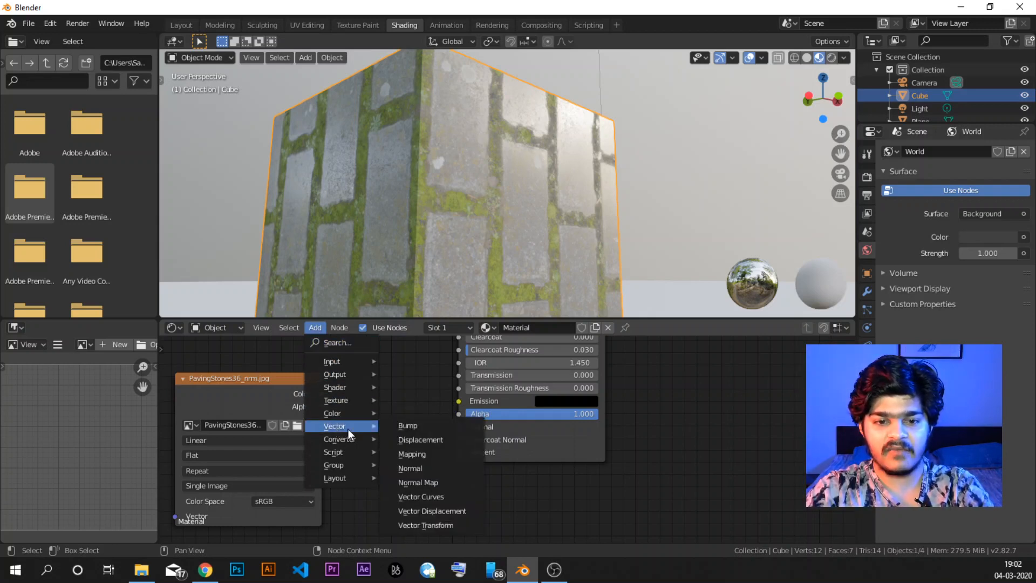
click(440, 484)
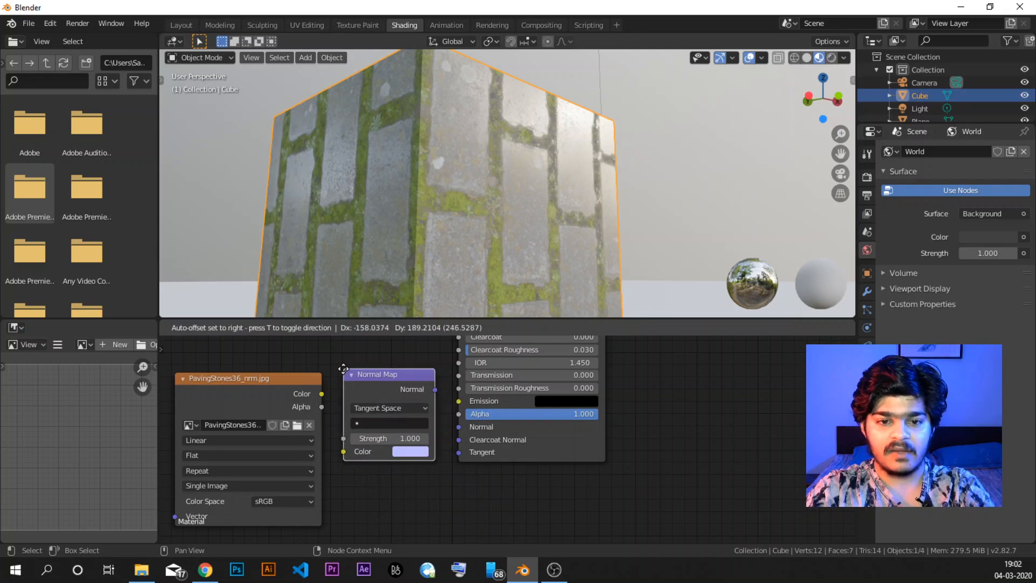
click(349, 383)
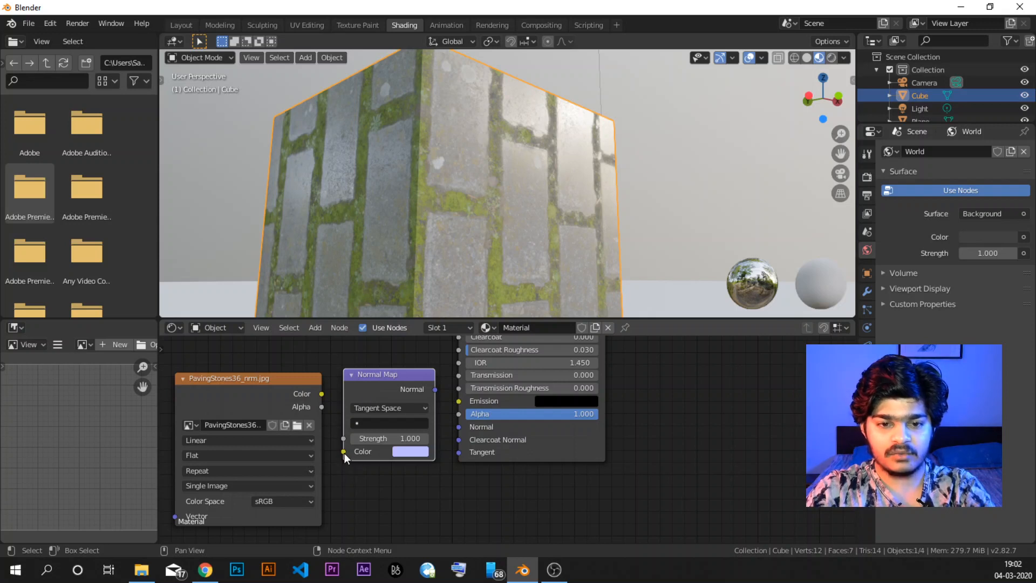
Step: Connect the PavingStones36_nrm.jpg Color output to the Normal Map's Color input, and the Normal Map output to the Principled BSDF Normal input
drag(344, 452, 322, 393)
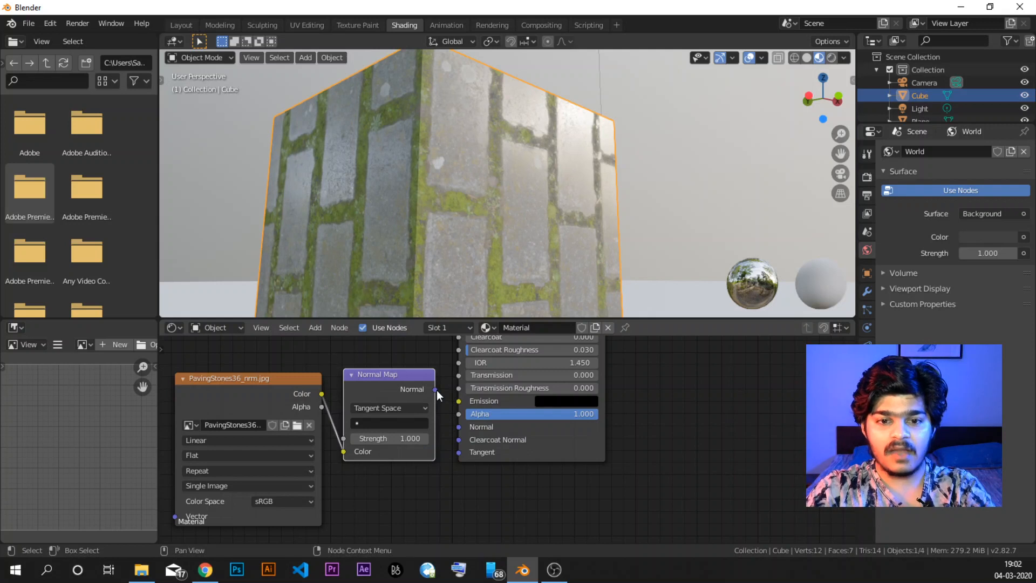
drag(435, 390, 459, 428)
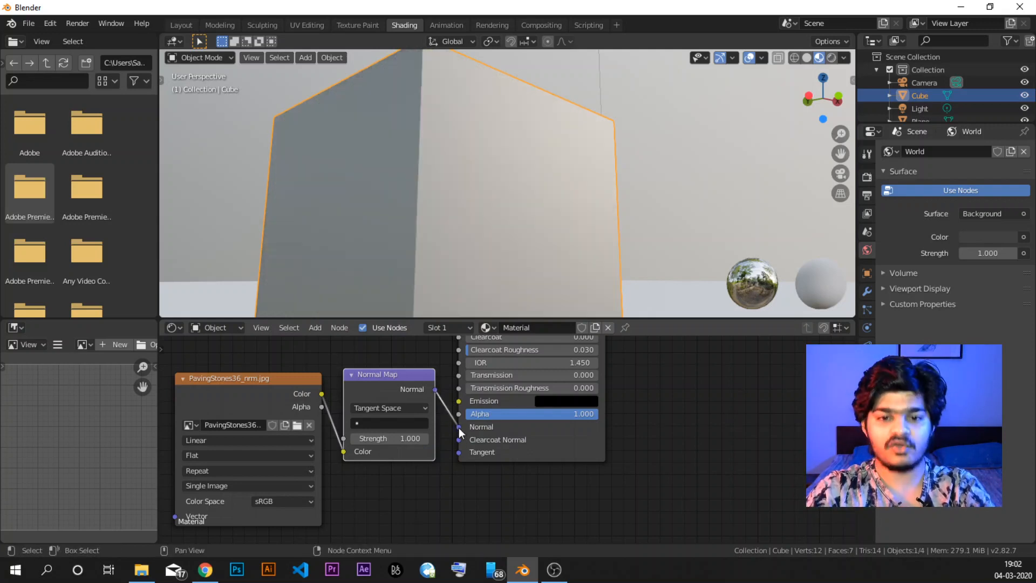
middle_drag(464, 235, 470, 224)
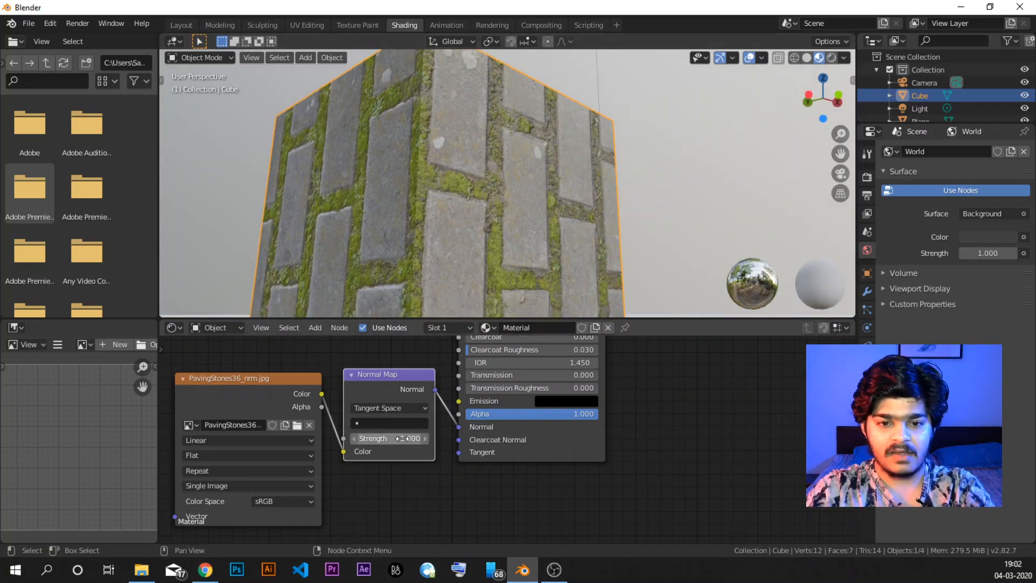
Step: Set the Normal Map node's Strength to 0.400 and inspect the cube's surface relief from different angles
mouse_move(388, 439)
mouse_down()
mouse_move(429, 438)
mouse_move(383, 438)
mouse_up()
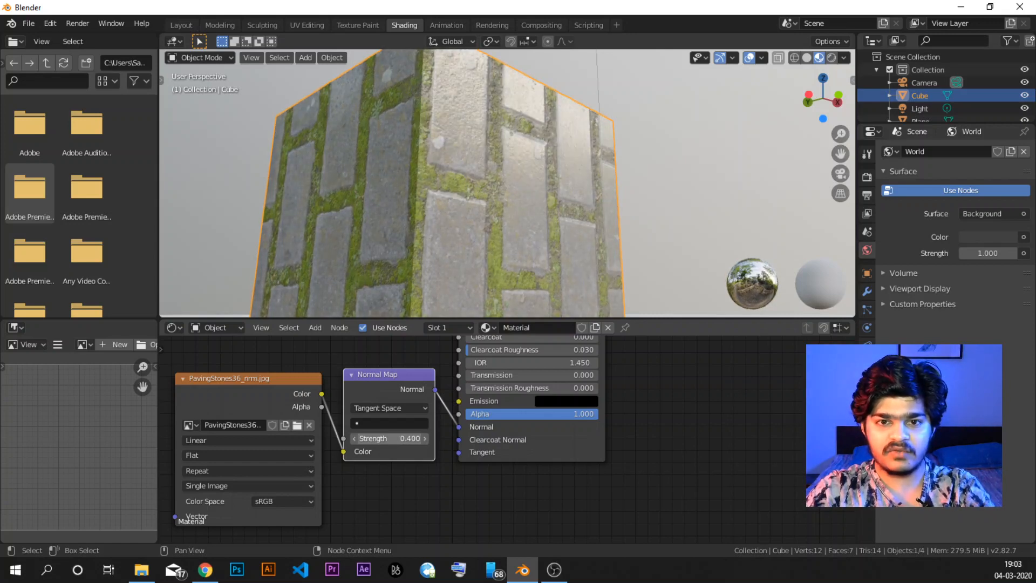
middle_drag(468, 252, 486, 227)
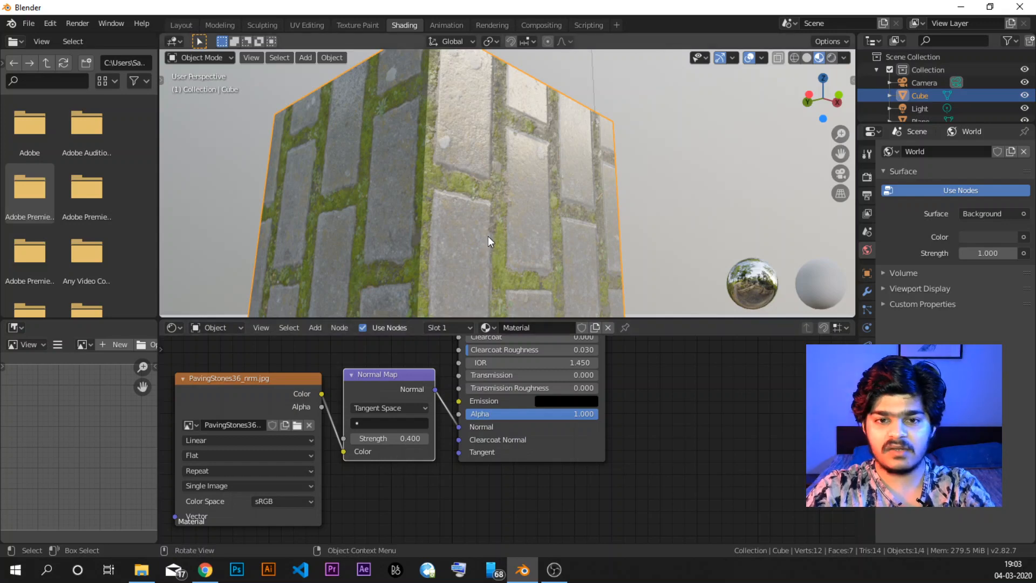
middle_drag(514, 192, 460, 172)
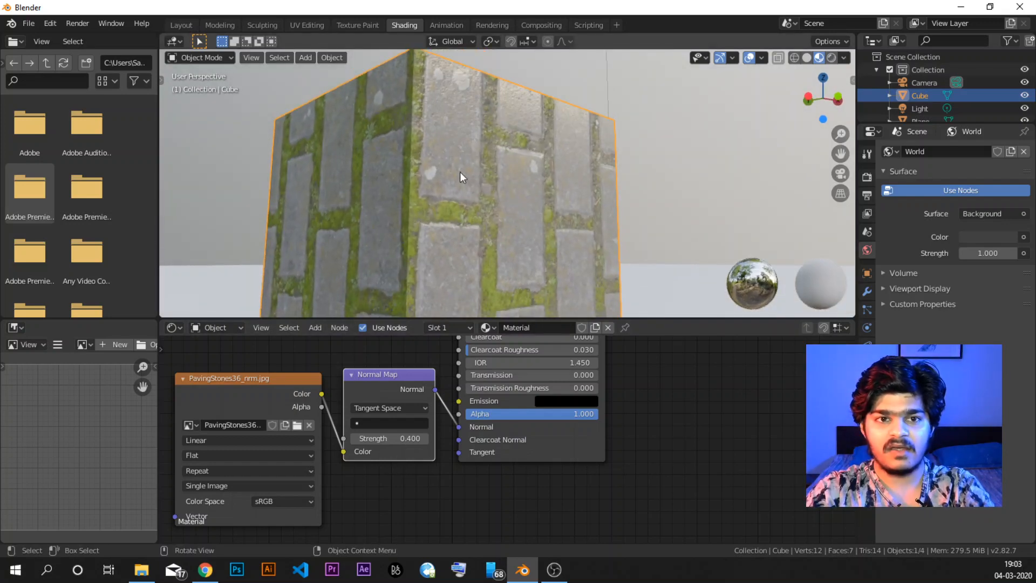
Step: Switch to the Layout workspace after viewing the whole textured cube
scroll(520, 203, down, 5)
mouse_move(520, 203)
middle_down()
mouse_move(509, 231)
mouse_move(601, 208)
mouse_move(511, 203)
middle_up()
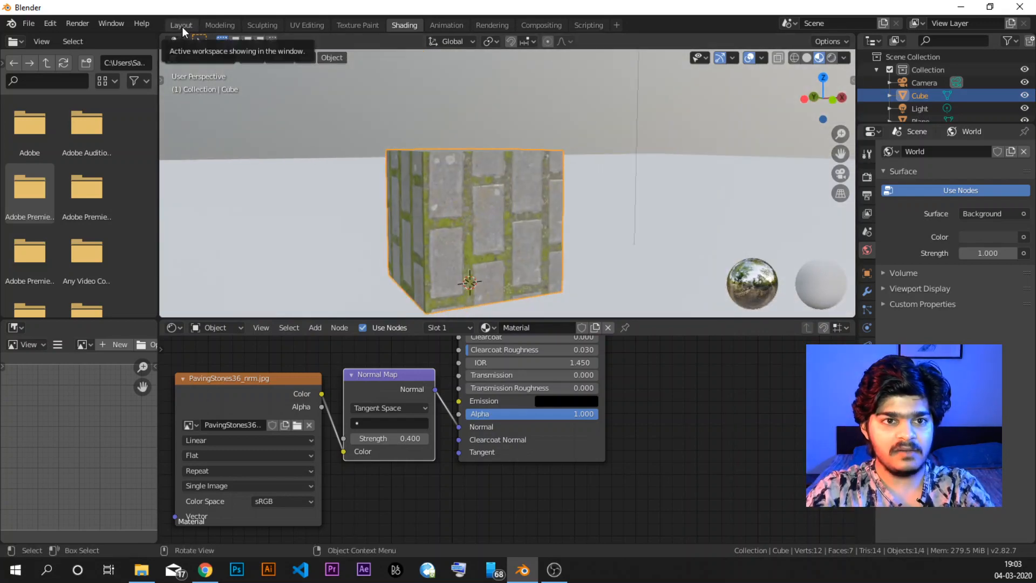
click(182, 26)
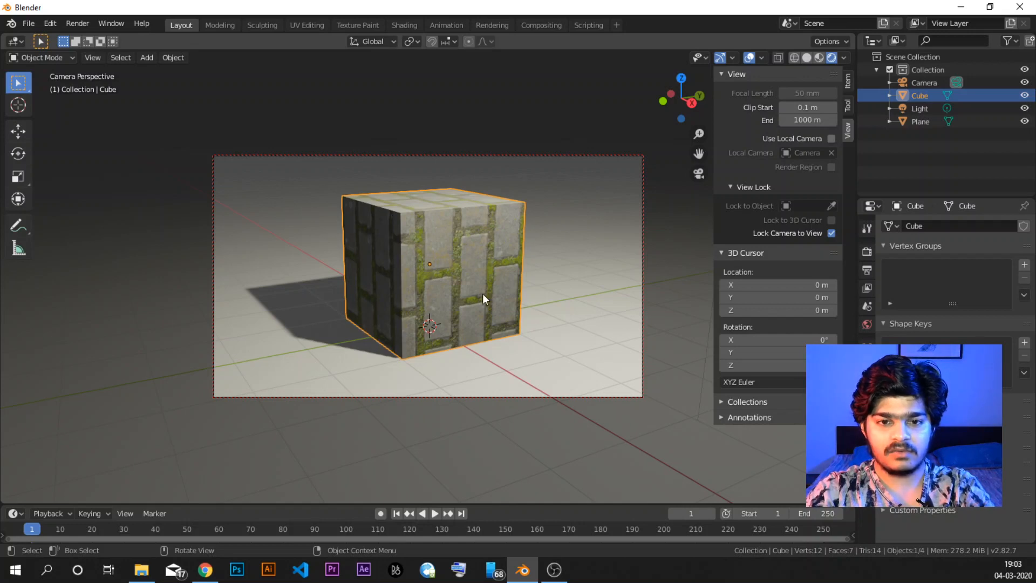
Step: Compare the cube in Solid, Material Preview and Rendered viewport shading, ending in Rendered
click(808, 60)
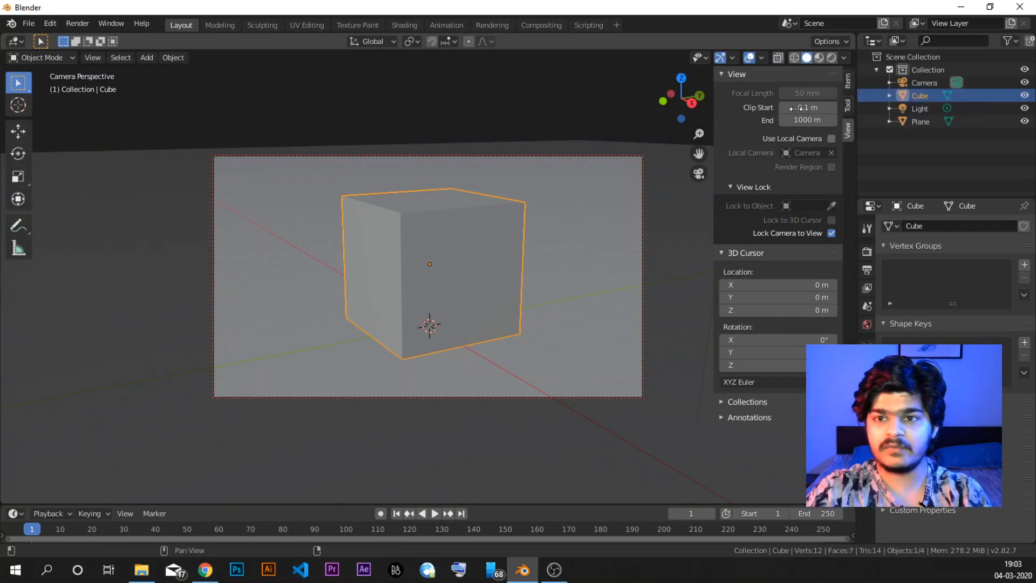
click(818, 58)
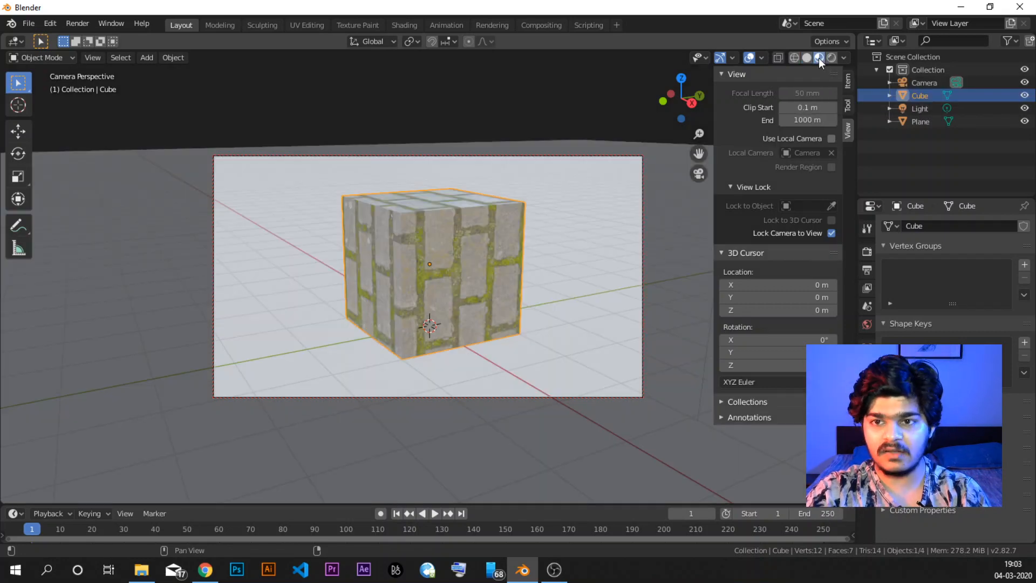
click(830, 59)
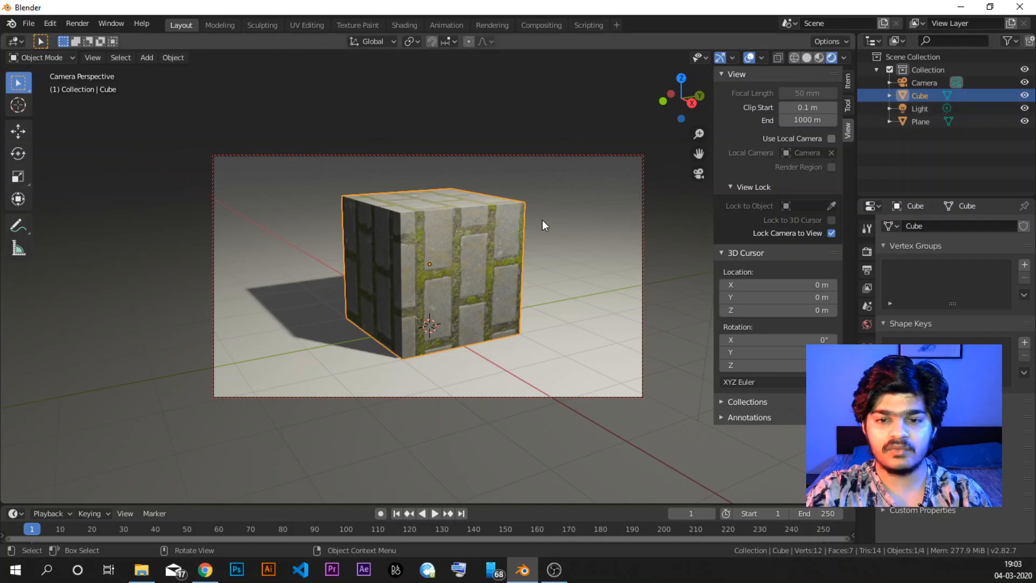
Step: Leave the camera view, select the point light above the cube, inspect the lit scene from several angles and return to the camera view
key(KP_0)
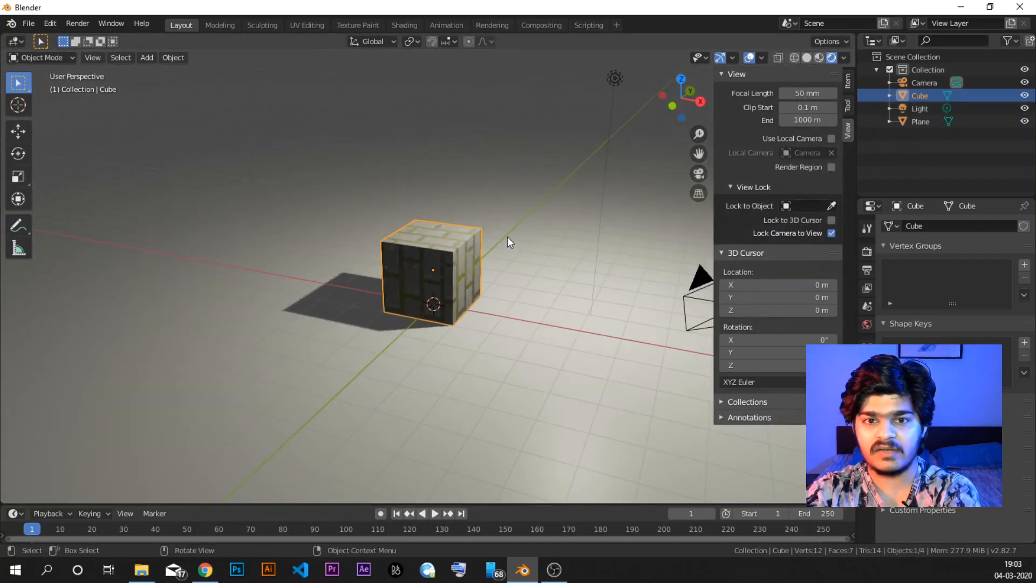
click(613, 82)
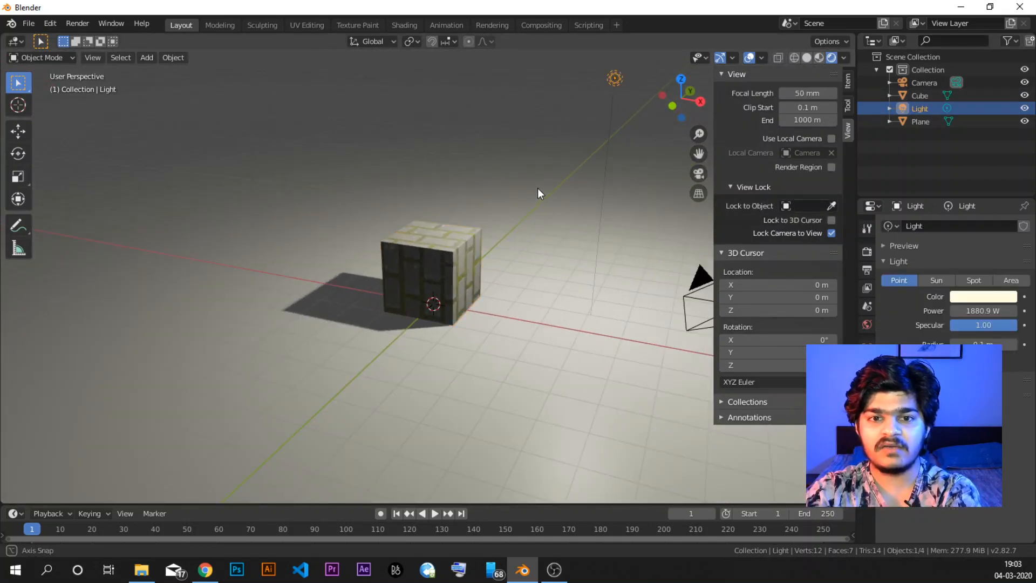
middle_drag(538, 188, 511, 184)
middle_drag(481, 227, 459, 222)
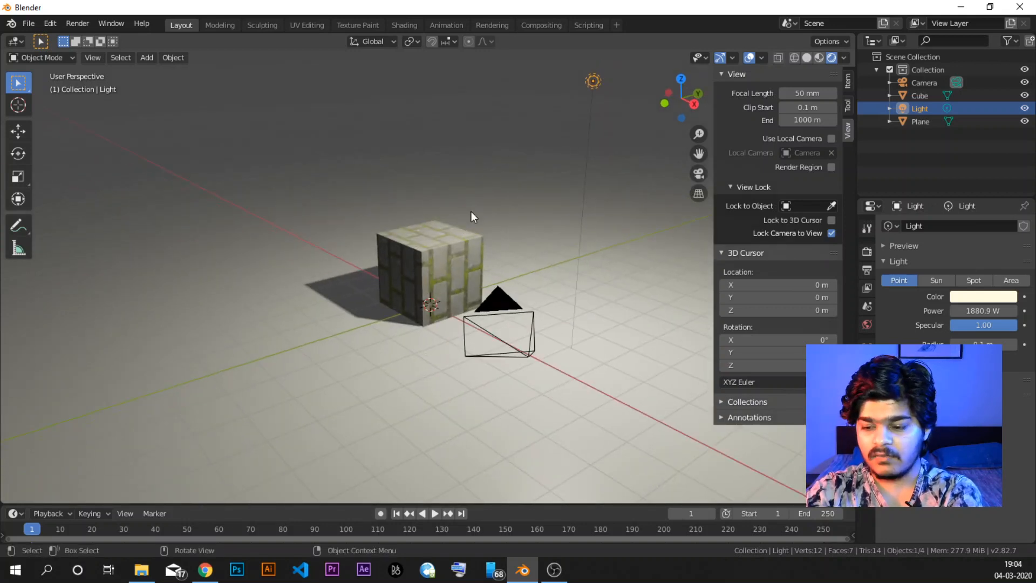
middle_drag(440, 270, 416, 273)
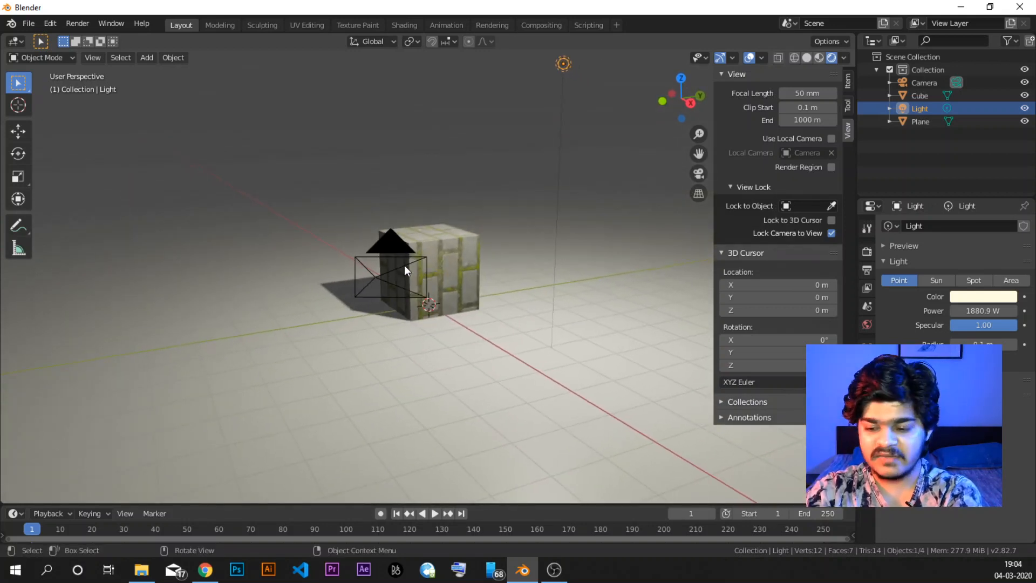
key(KP_0)
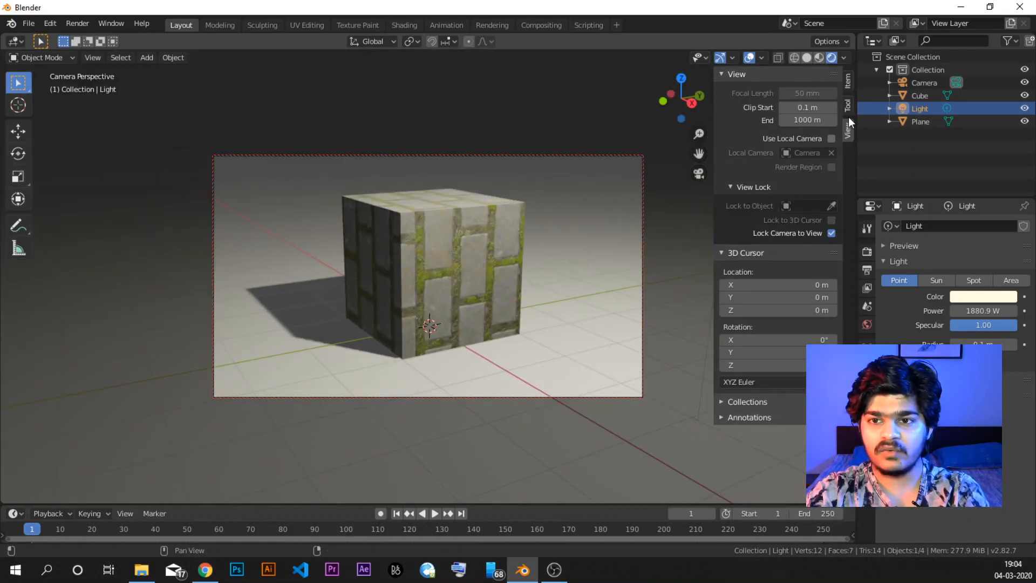
Step: Orbit the camera slightly around the cube using Lock Camera to View, and hide the viewport sidebar
key(n)
key(n)
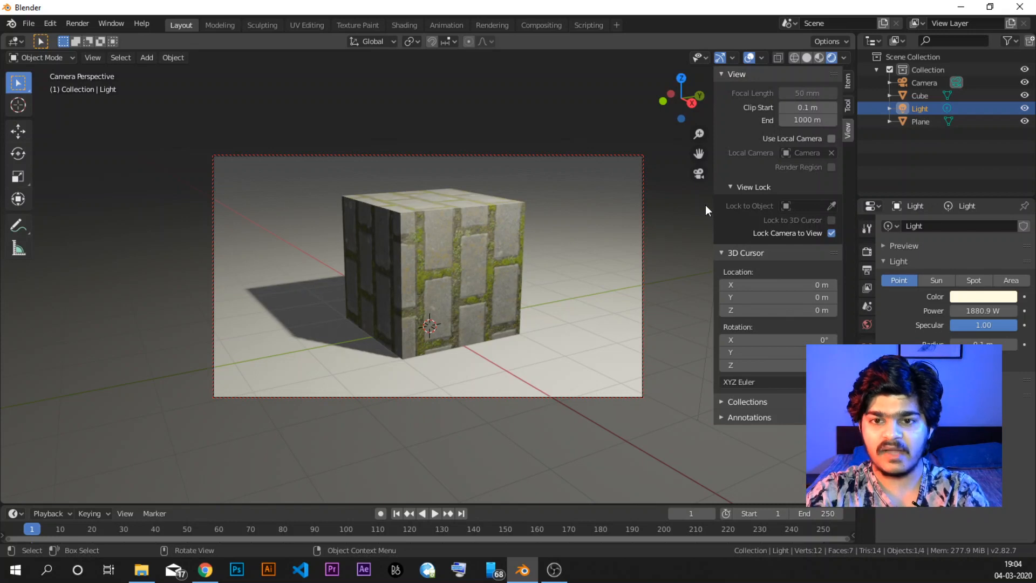
key(n)
key(n)
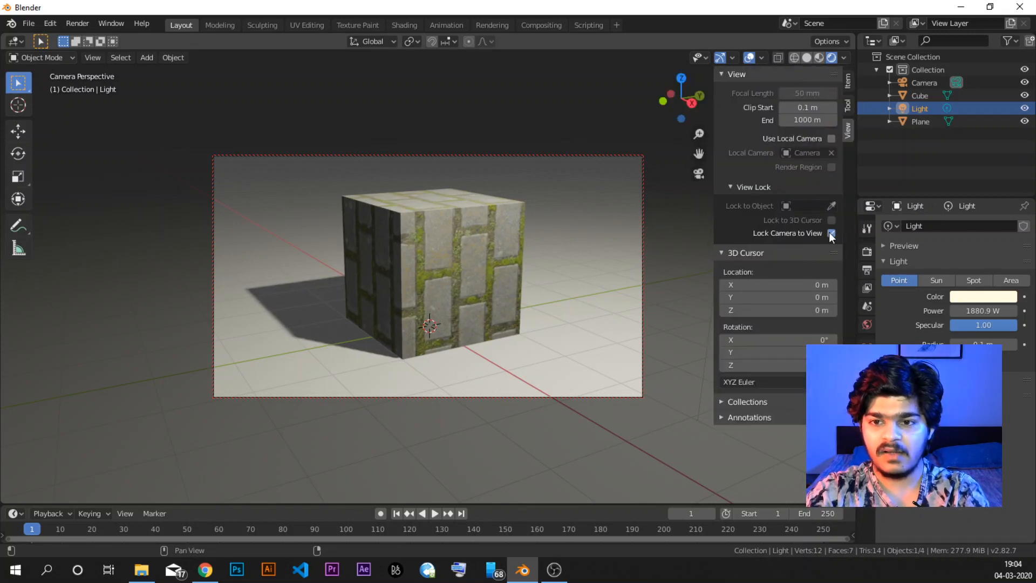
middle_drag(518, 273, 420, 273)
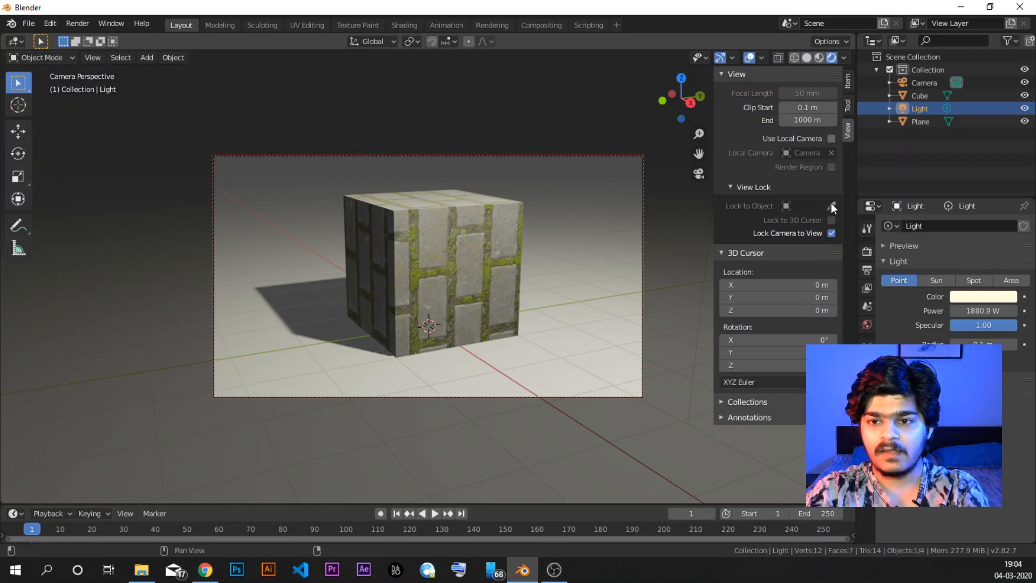
key(n)
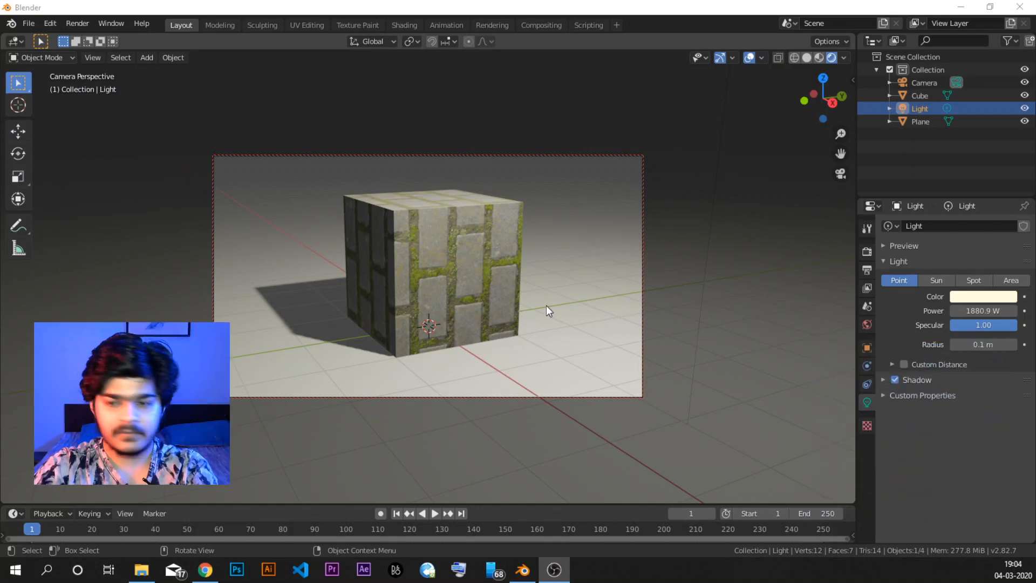
Step: Set the point light's power to 2039.4 W and adjust its color to a pale yellow
click(924, 109)
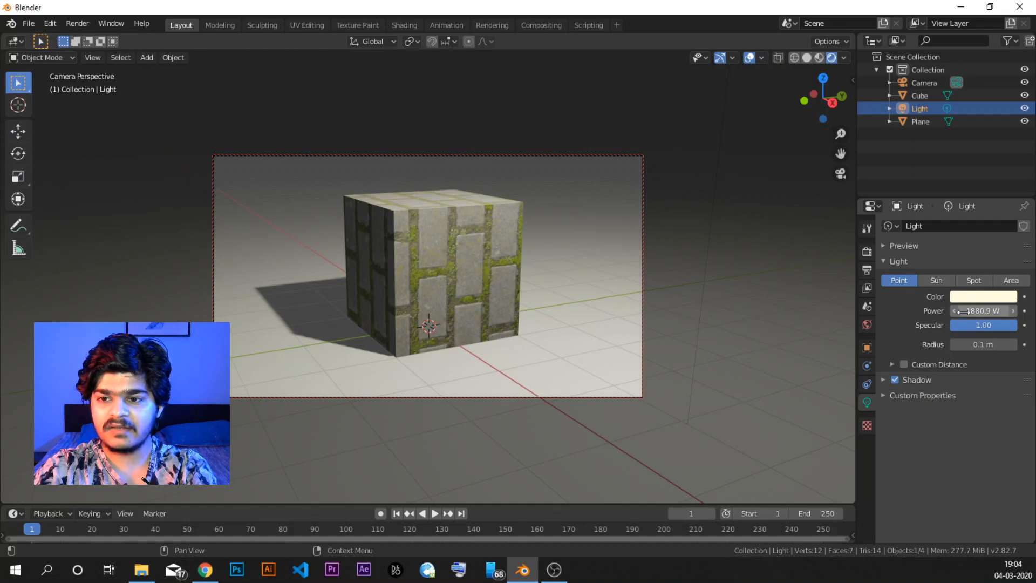
drag(981, 311, 1002, 311)
click(978, 296)
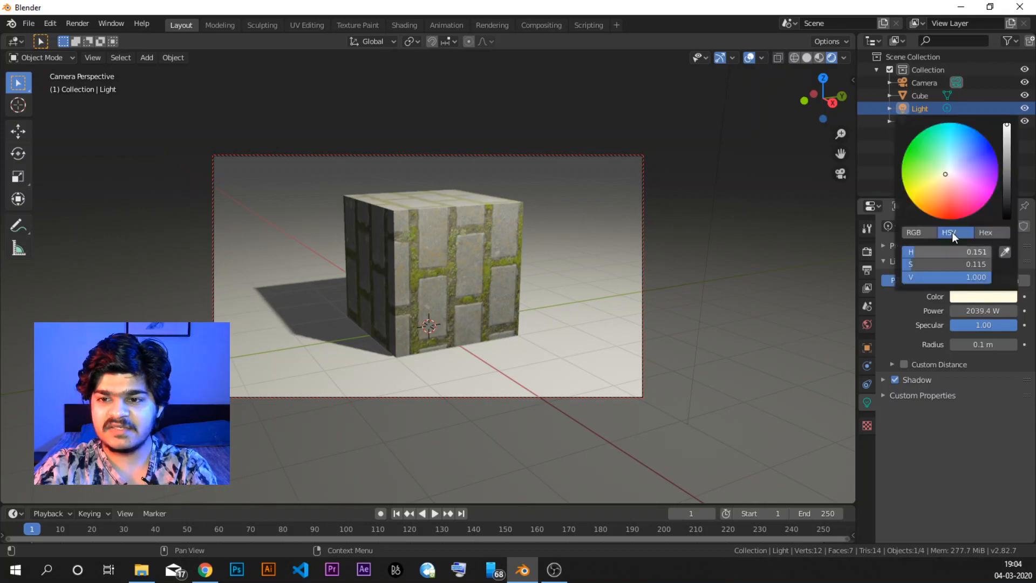
drag(946, 178, 945, 174)
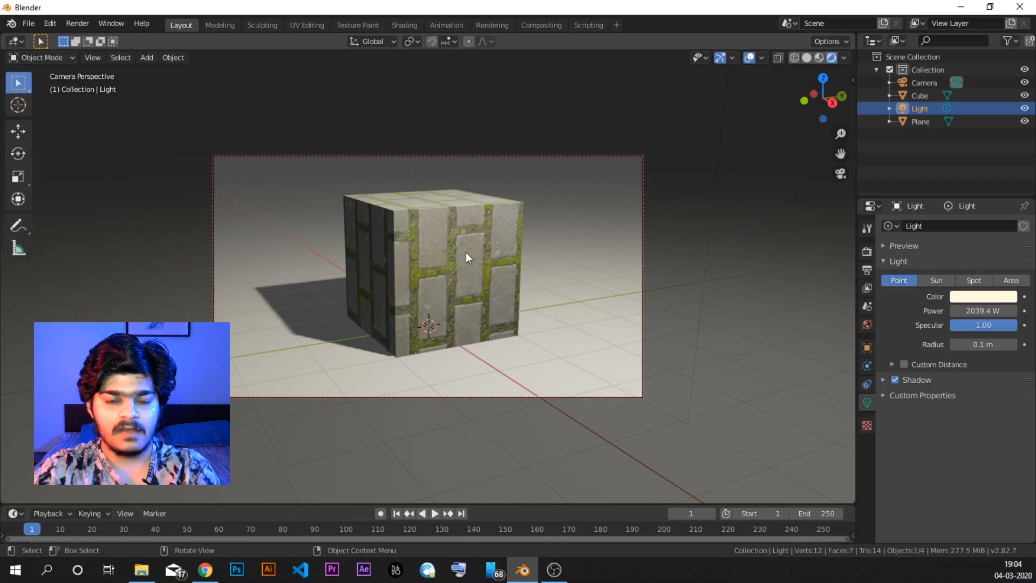
Step: Render the camera view as a still image and view the whole result
click(78, 24)
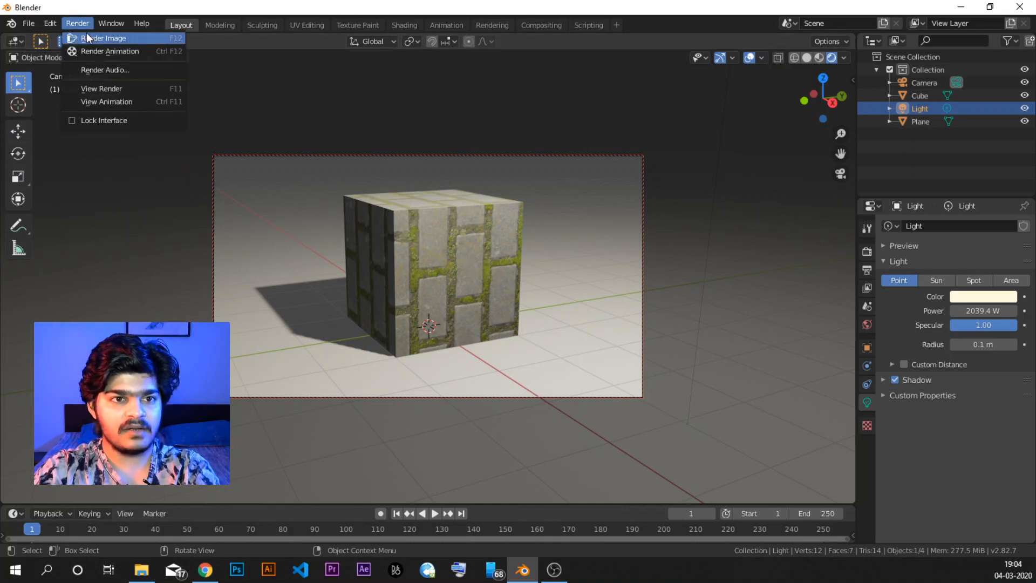
click(87, 36)
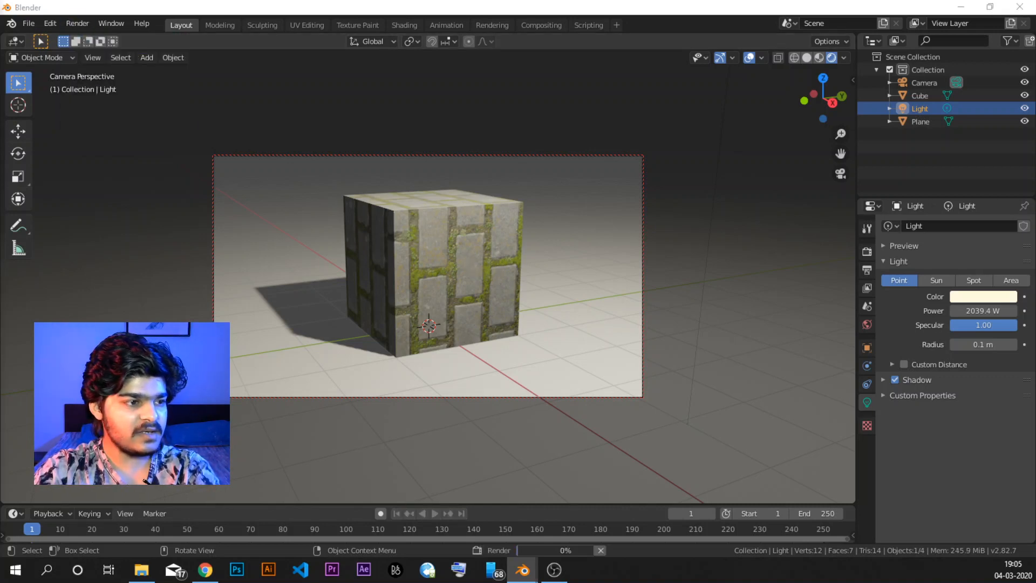
drag(0, 63, 556, 1)
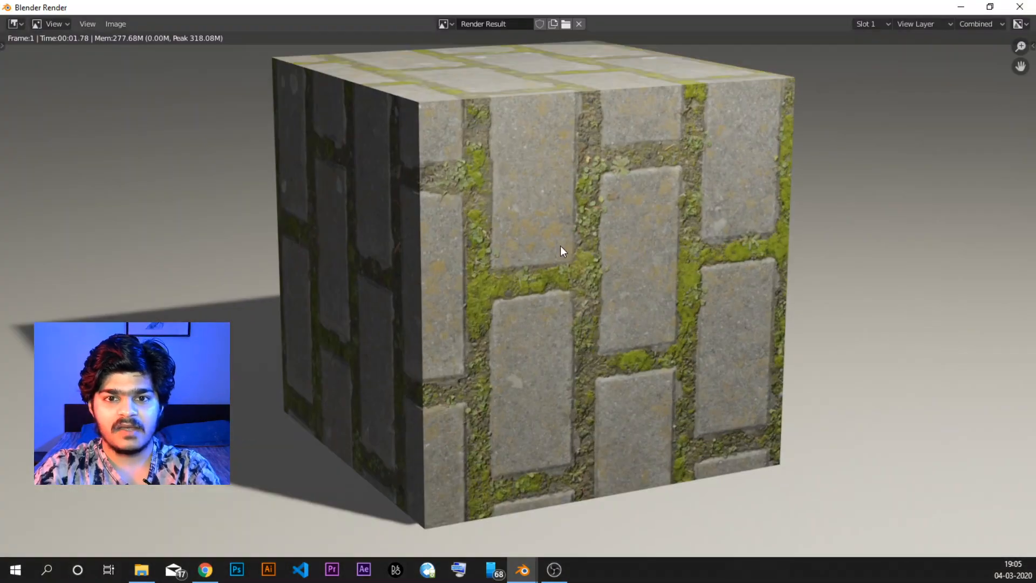
scroll(559, 247, down, 4)
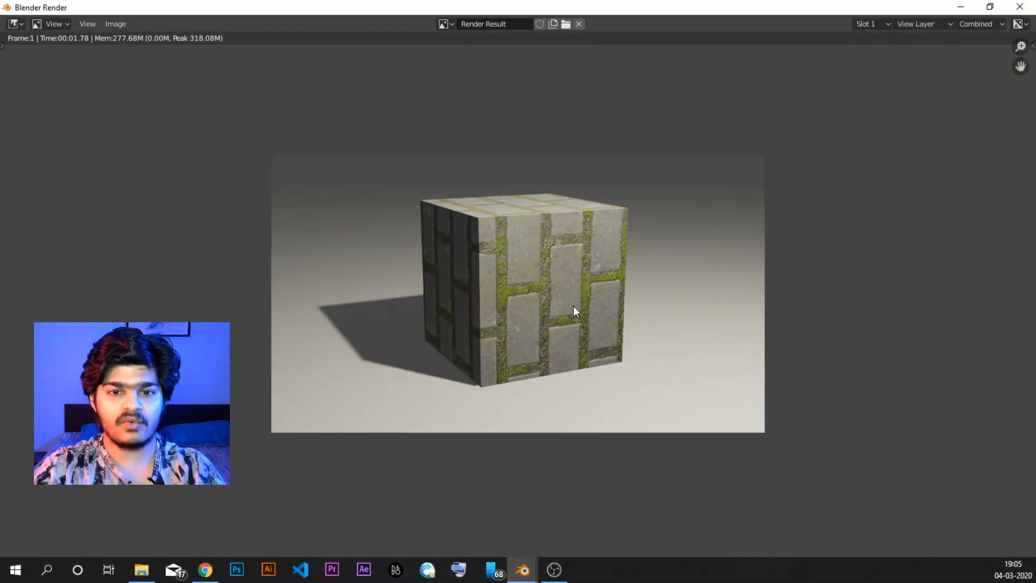